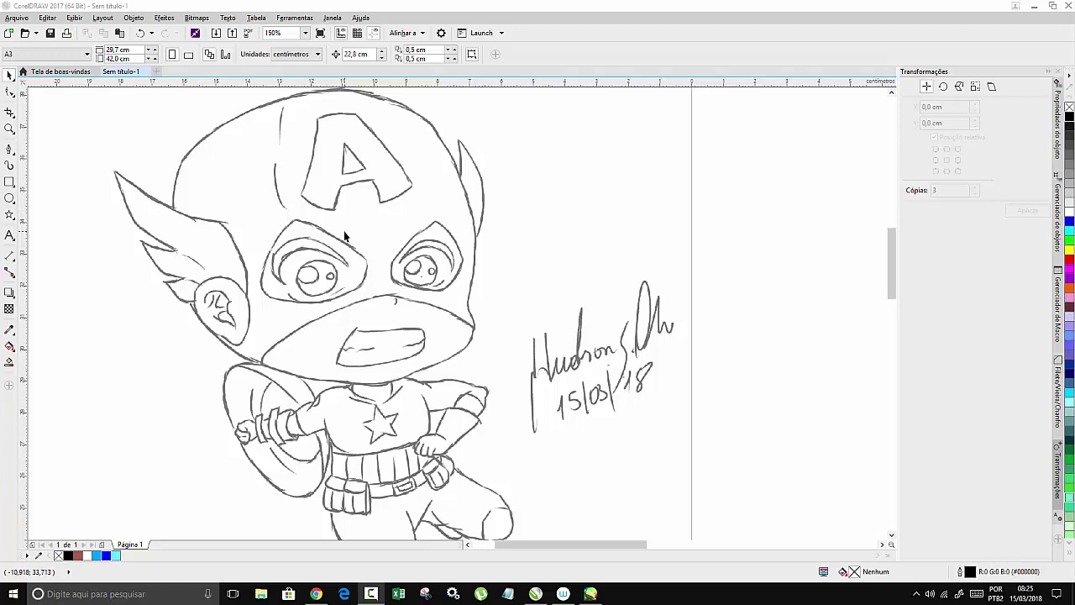
Check whether the imported sketch image is locked and look over the whole character drawing
scroll(307, 219, down, 2)
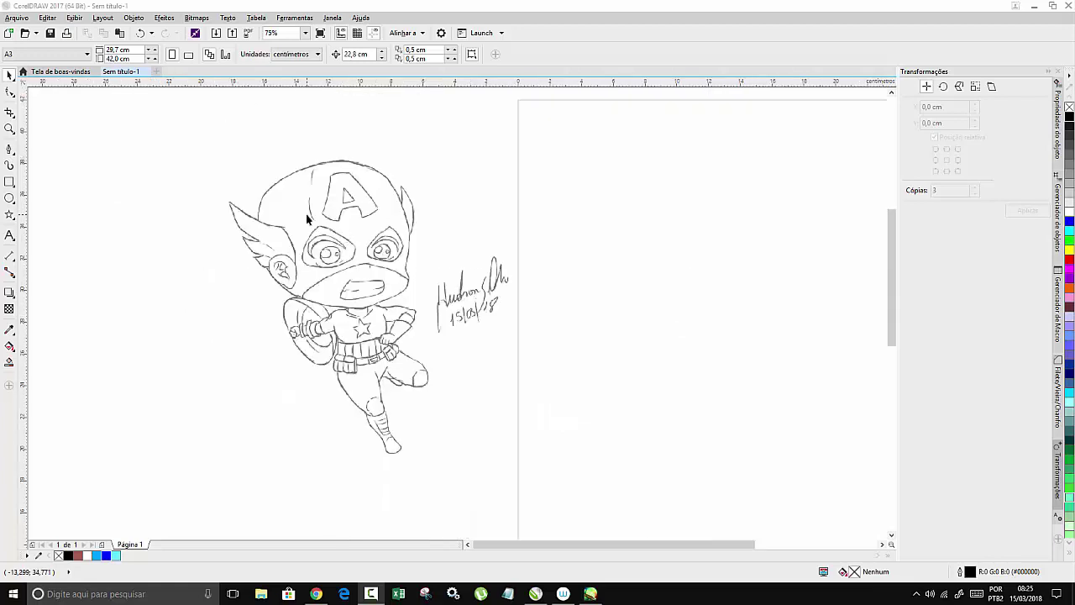
scroll(308, 218, up, 2)
right_click(428, 228)
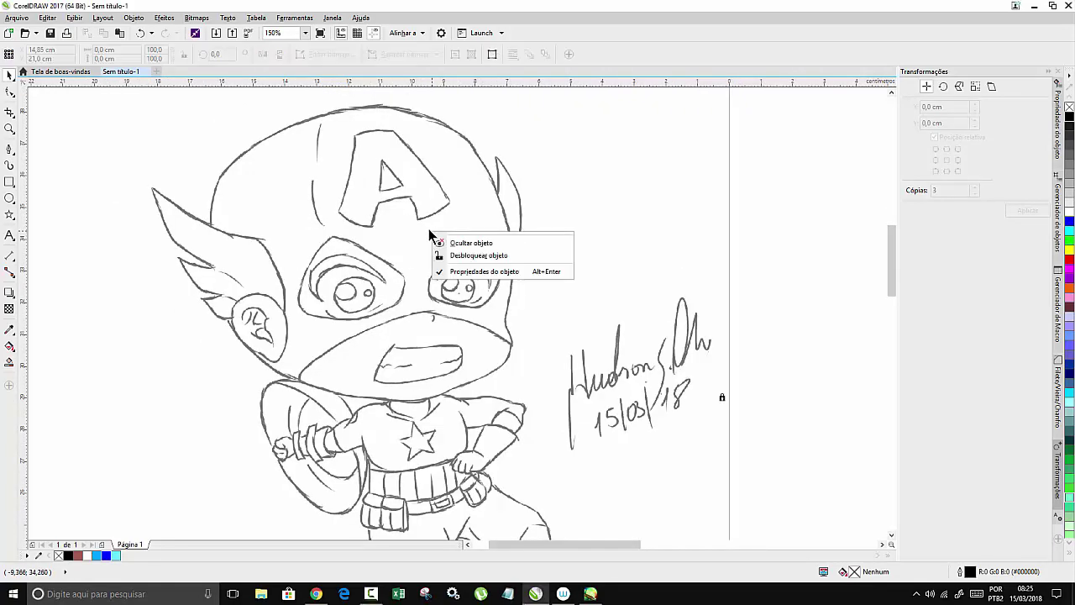
click(385, 205)
scroll(387, 208, down, 4)
scroll(386, 208, up, 2)
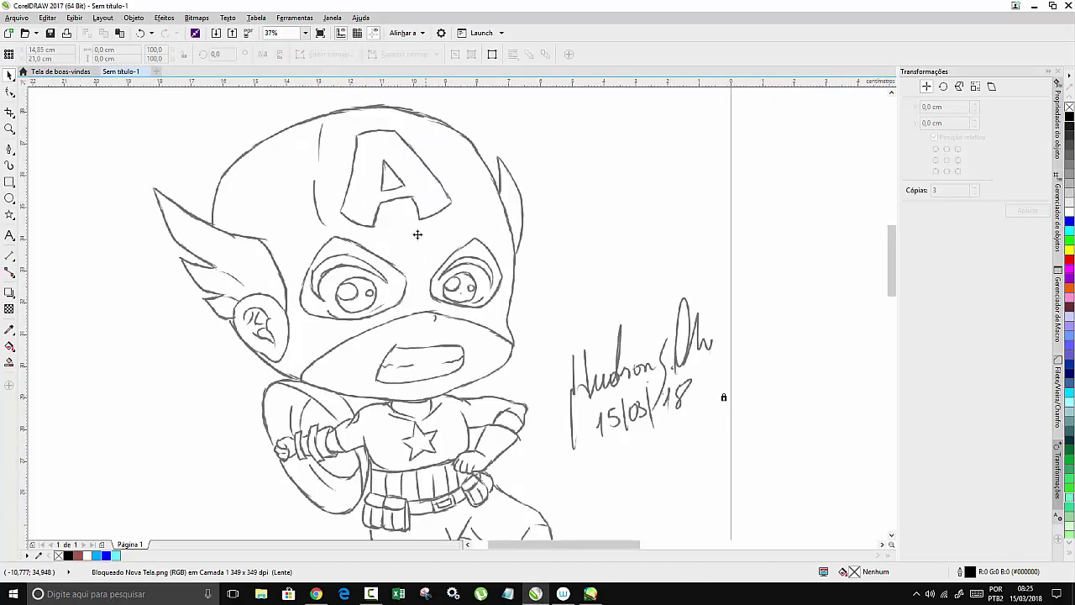
Trace the upper eyelid of the left eye with the Pen tool as a closed crescent about 2.4 by 1.4 cm
click(9, 149)
scroll(344, 244, up, 2)
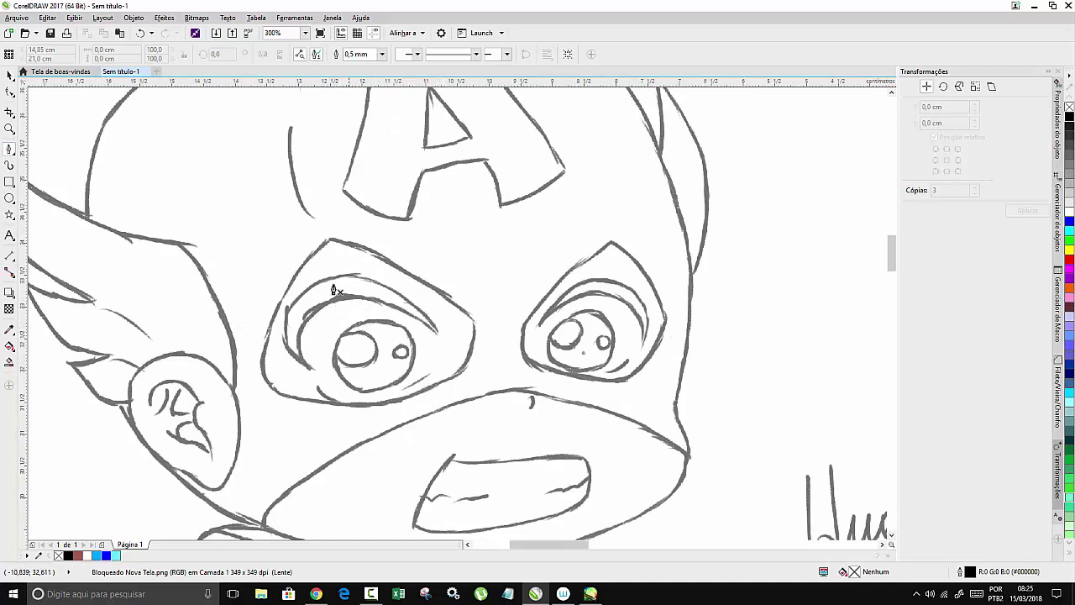
click(437, 330)
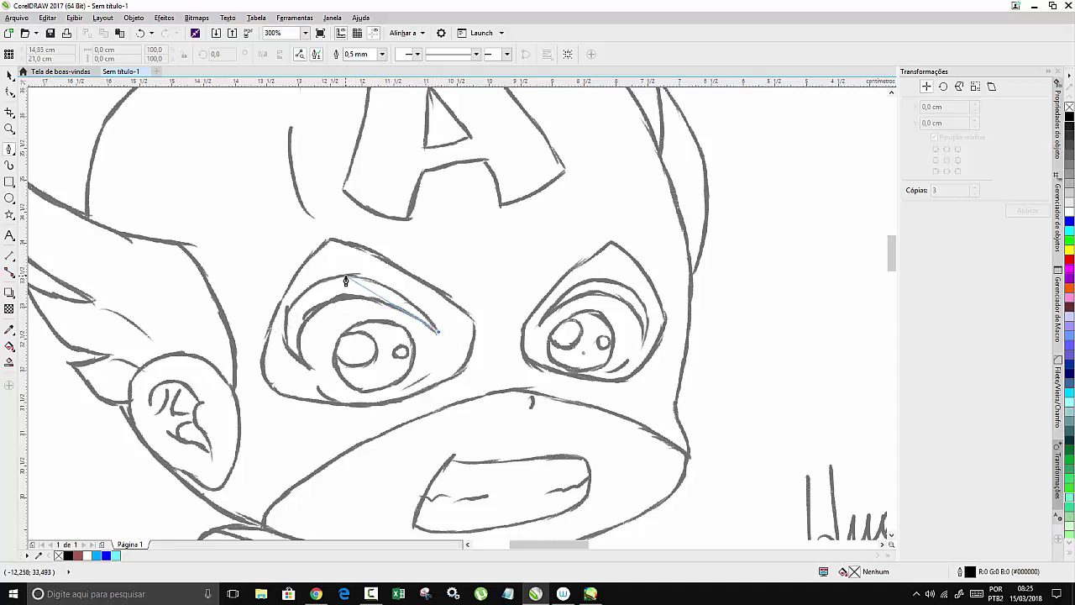
drag(347, 277, 287, 281)
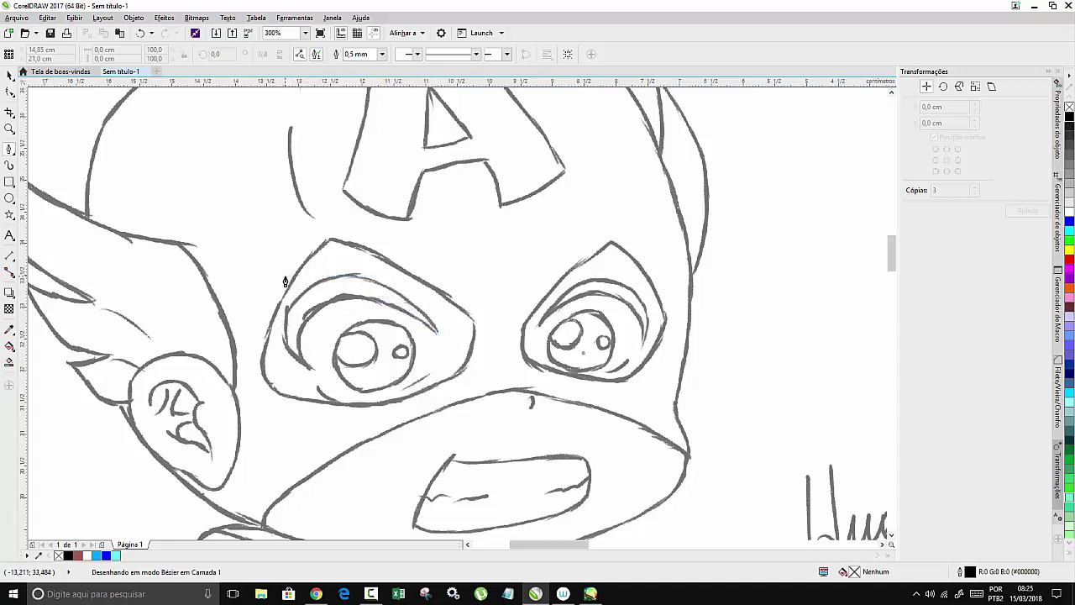
drag(286, 342, 306, 361)
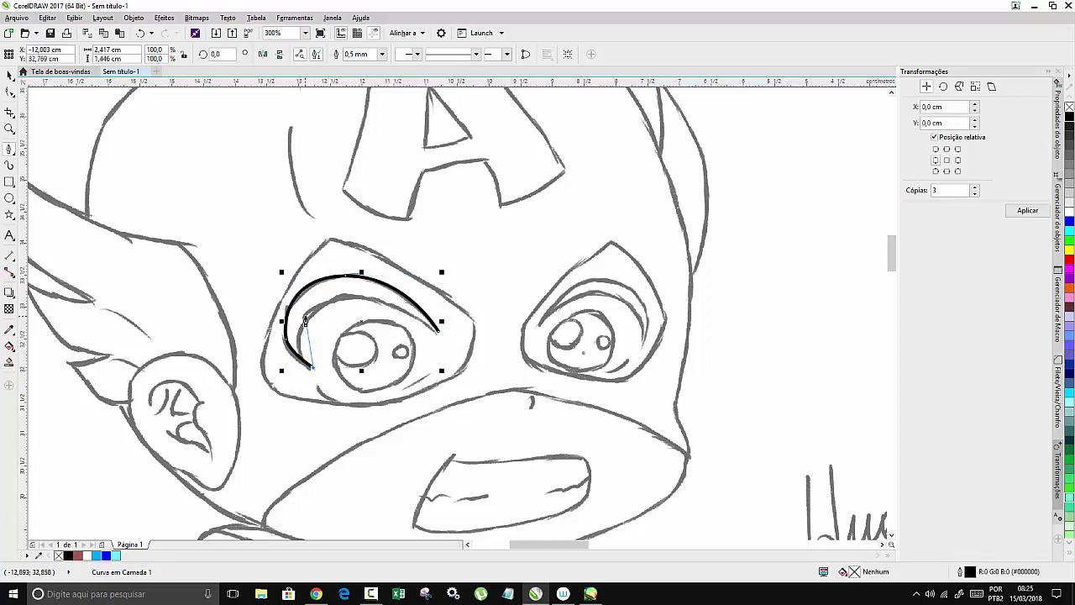
drag(339, 284, 341, 275)
drag(438, 333, 402, 306)
key(space)
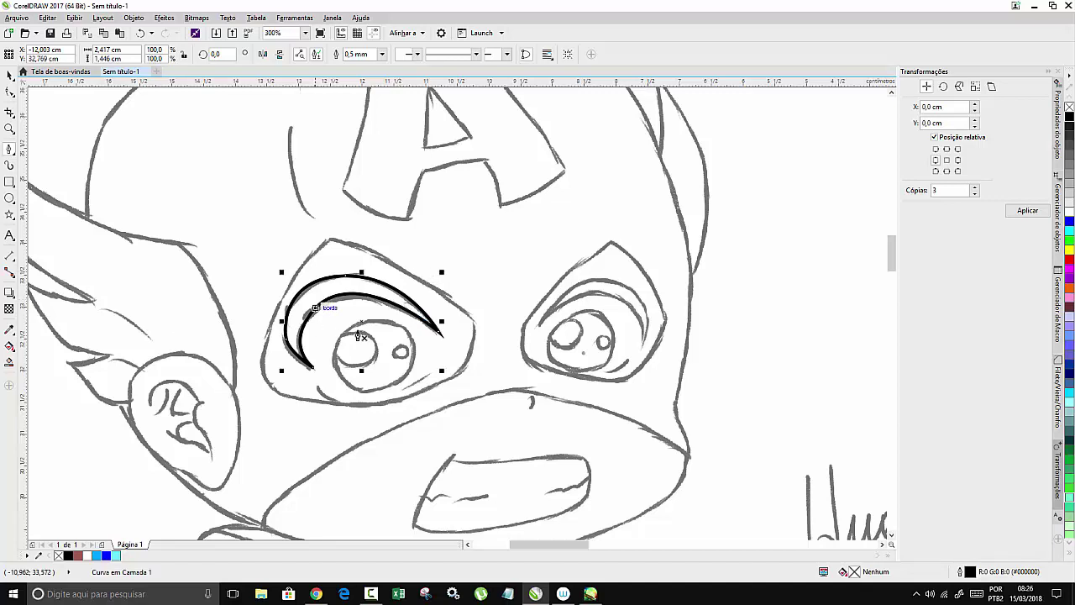
Fill the traced eyelid crescent with black and remove its outline
scroll(316, 307, up, 2)
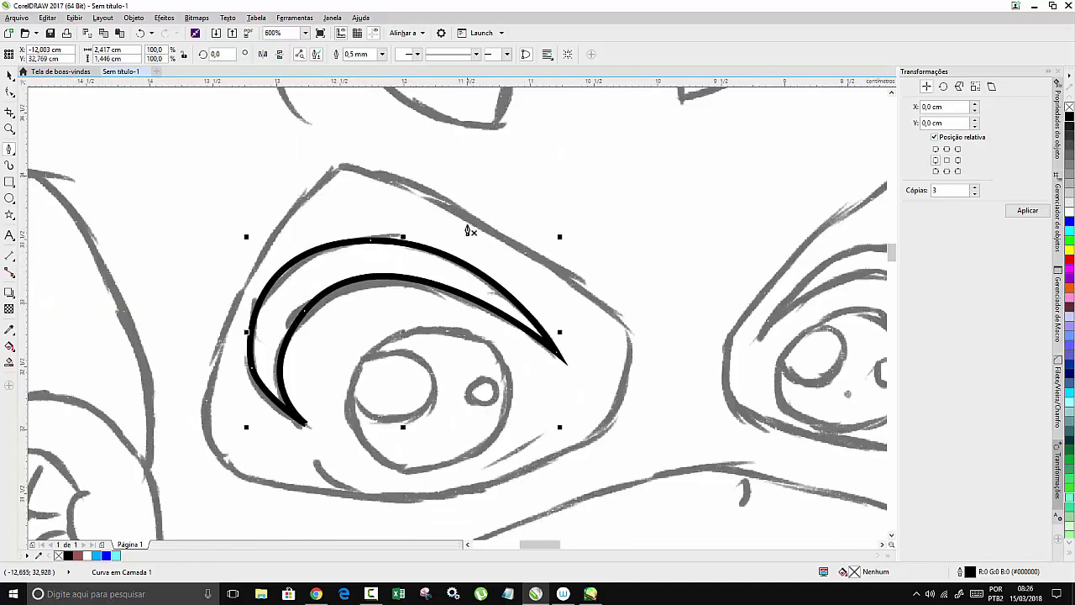
click(1069, 119)
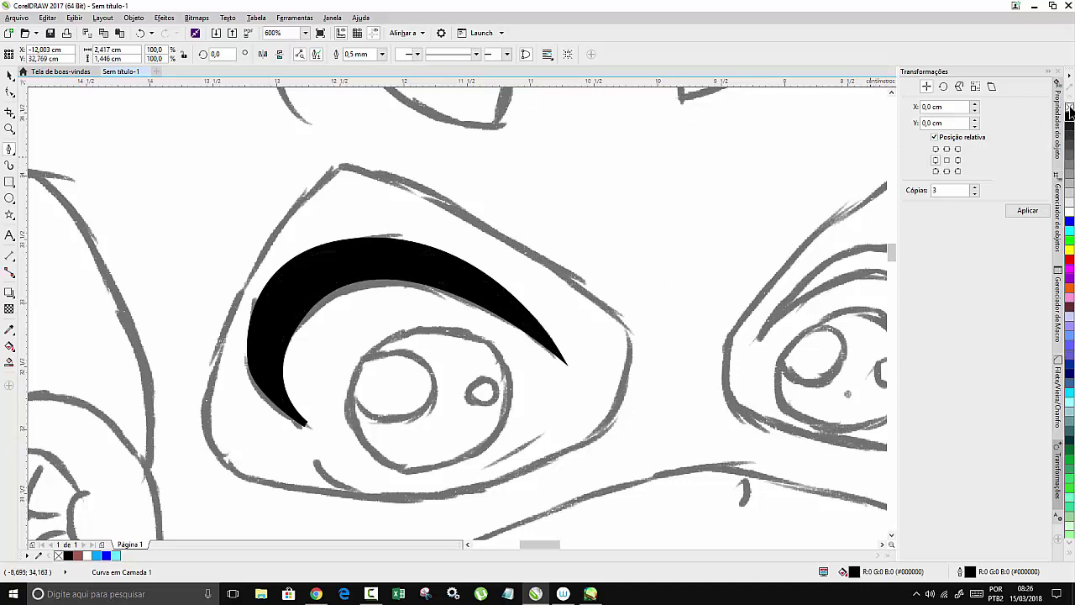
right_click(1069, 106)
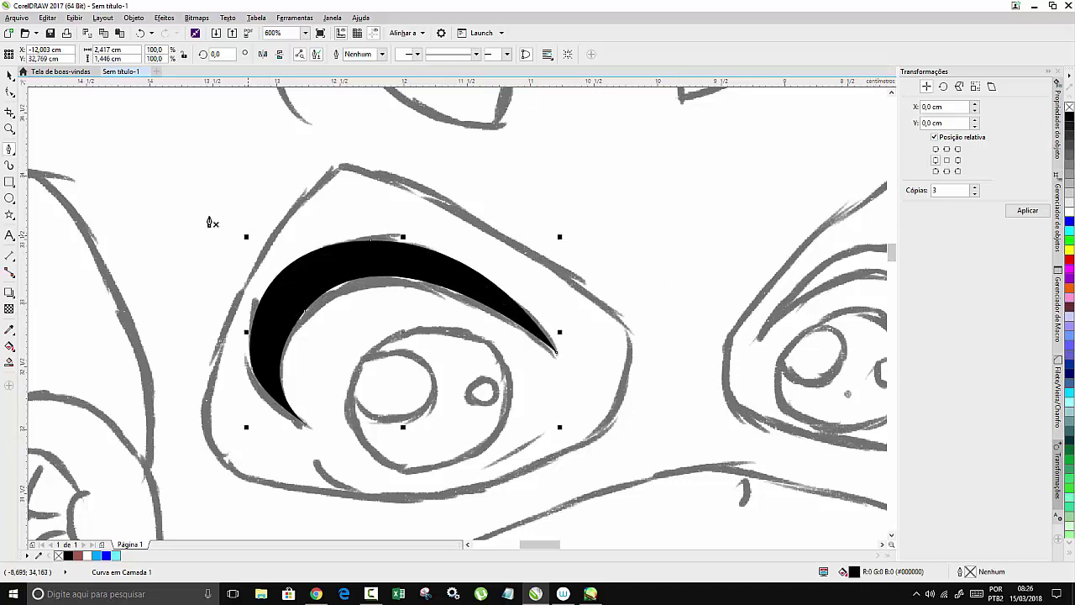
Draw an ellipse about 1.26 by 1.16 cm over the left eye's iris and place a copy of it between the two eyes
click(10, 199)
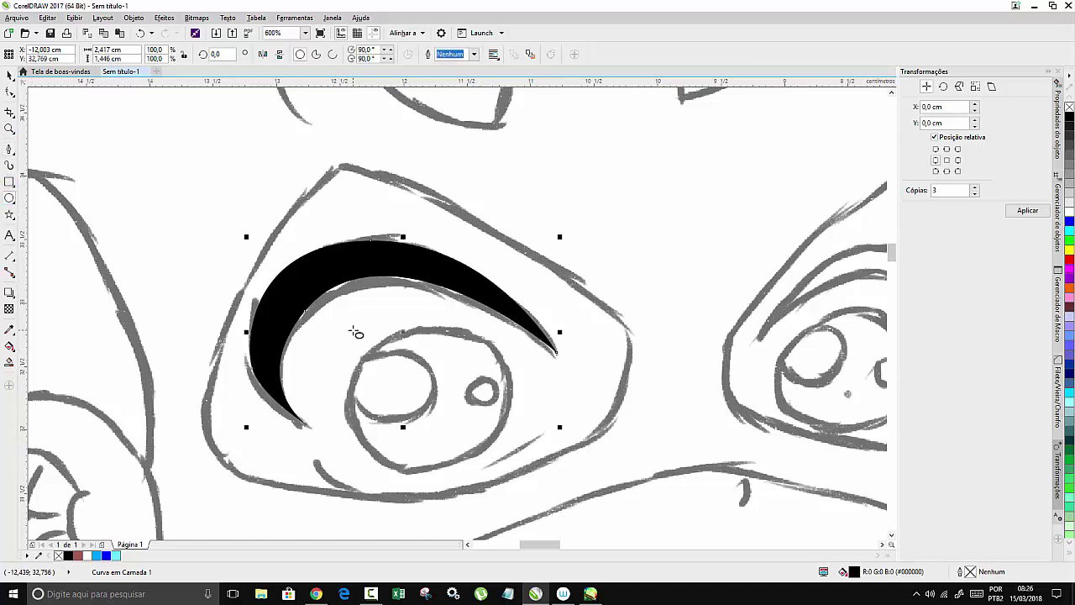
drag(351, 328, 514, 476)
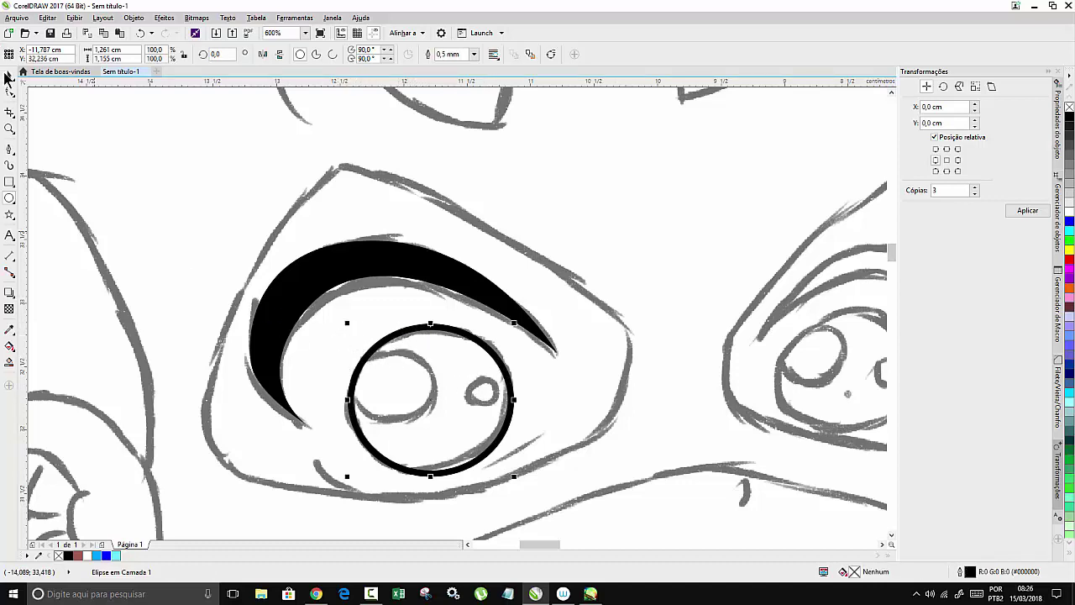
click(8, 76)
drag(441, 386, 668, 252)
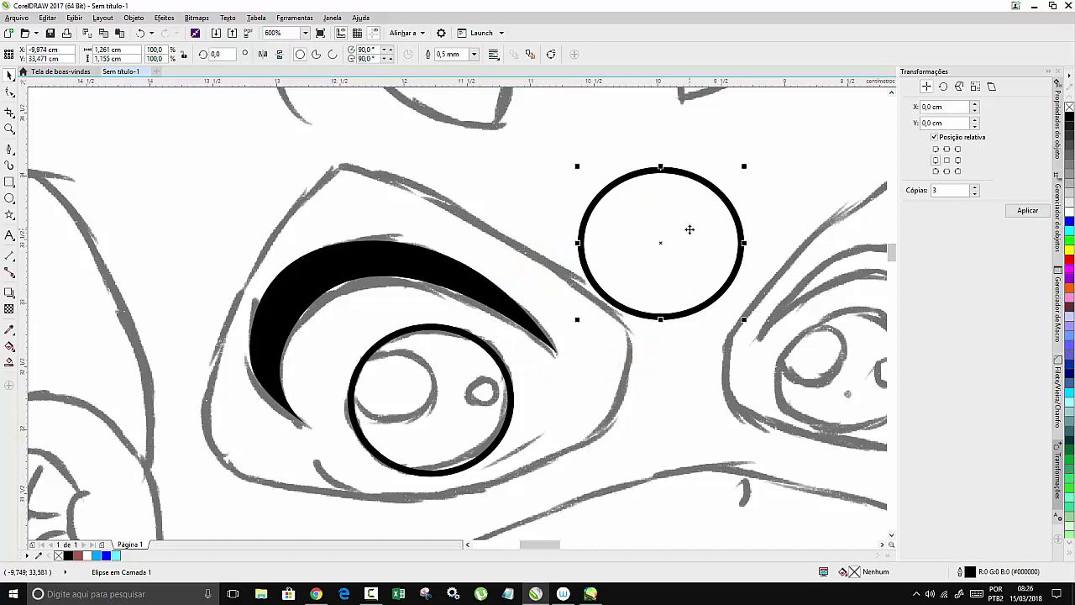
Draw the iris highlights as two ellipses, a large one about 0.73 by 0.6 cm and a small one about 0.27 cm wide
click(10, 202)
drag(342, 346, 436, 426)
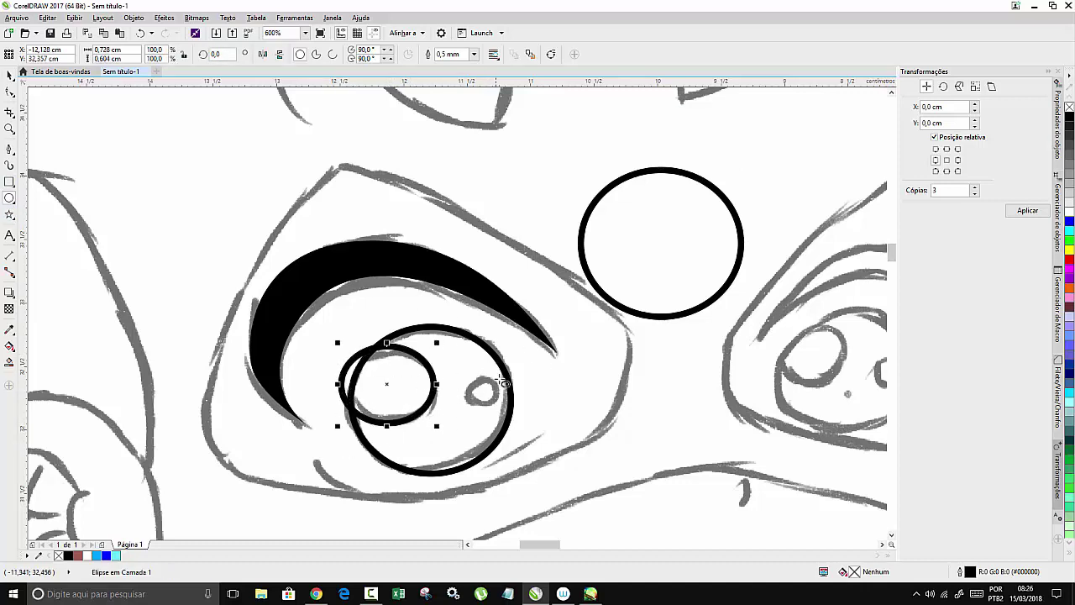
drag(461, 371, 502, 412)
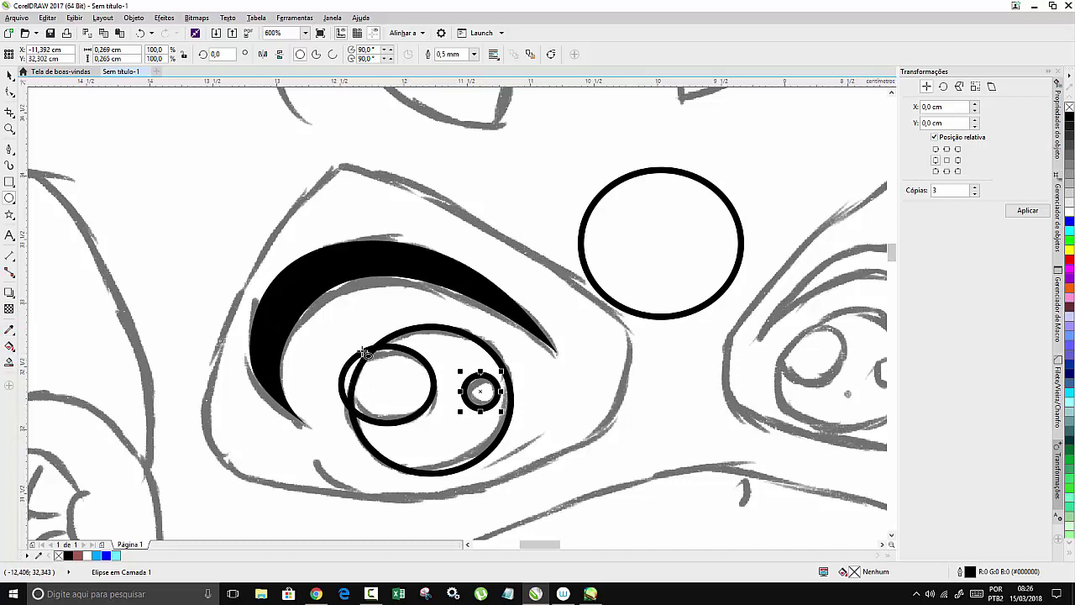
Smart-fill the part of the large highlight inside the iris with light grey #DBDBDB and no outline
click(8, 365)
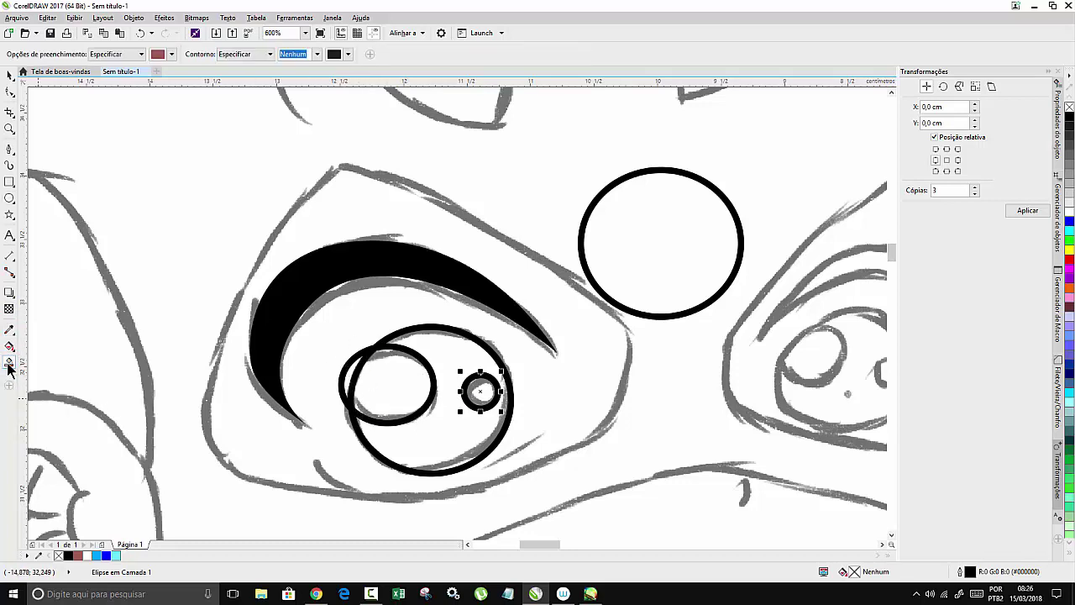
click(170, 55)
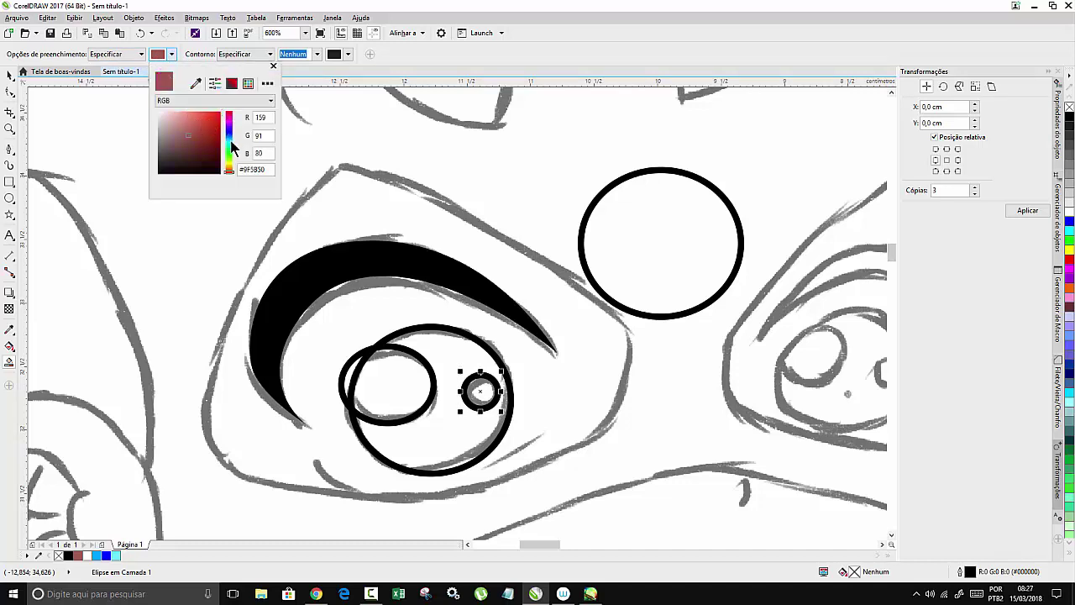
drag(168, 113, 157, 120)
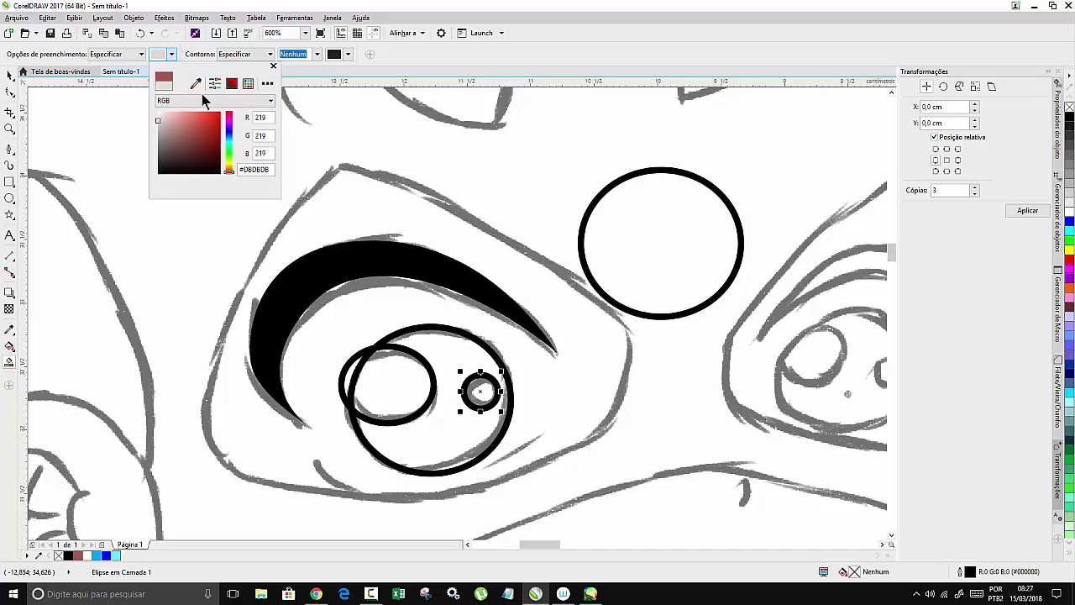
click(380, 57)
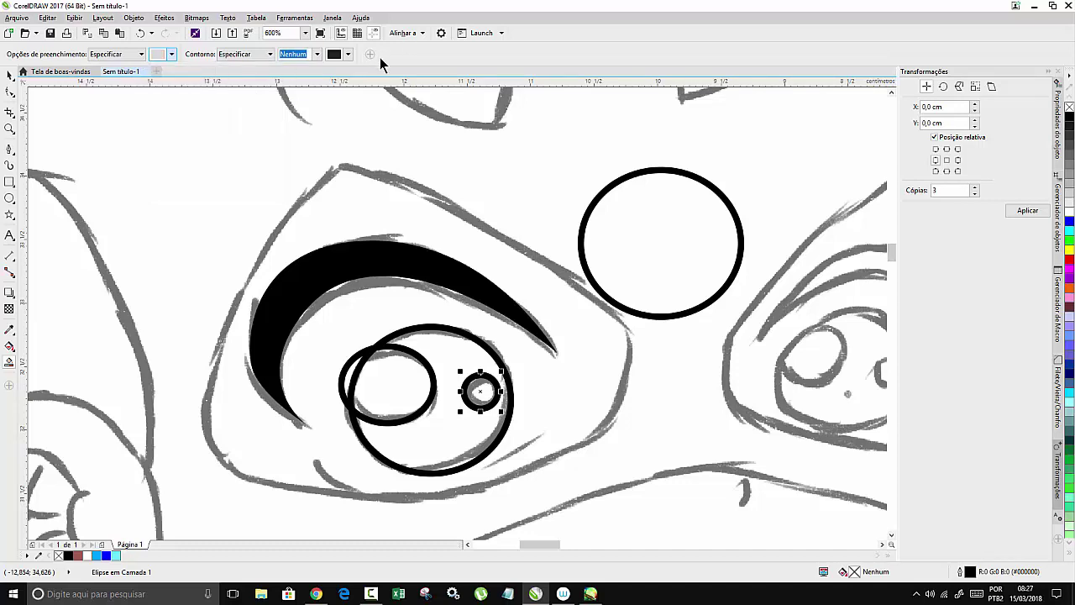
click(317, 54)
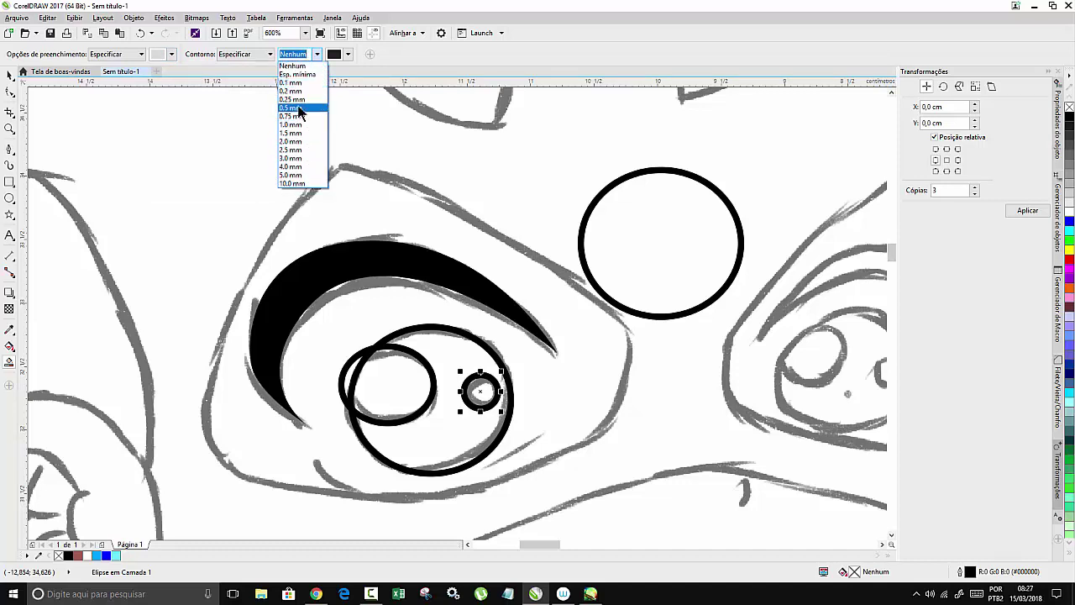
click(292, 68)
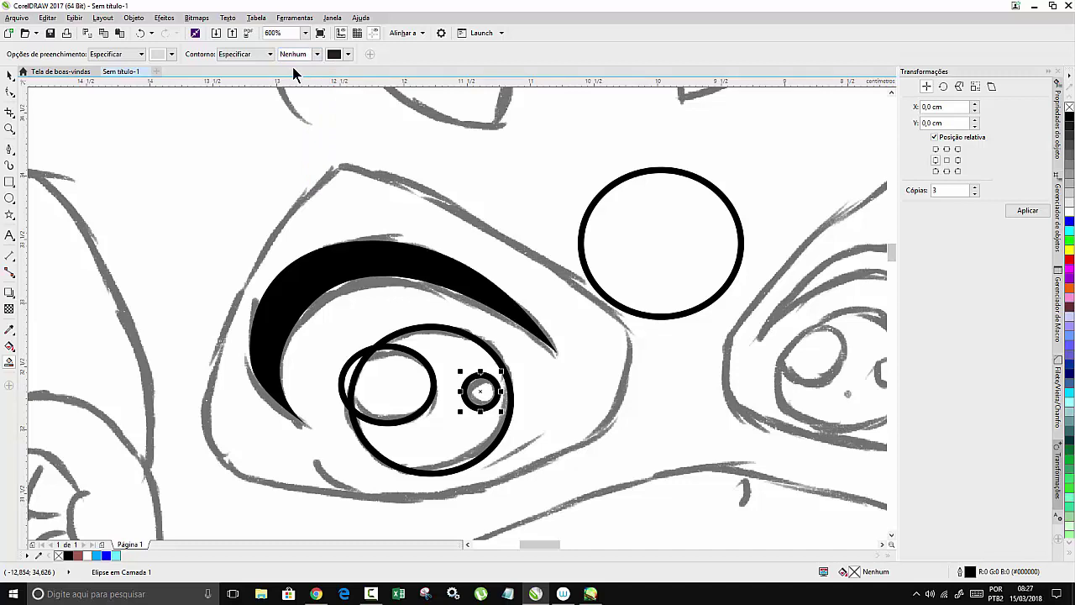
click(9, 362)
click(396, 392)
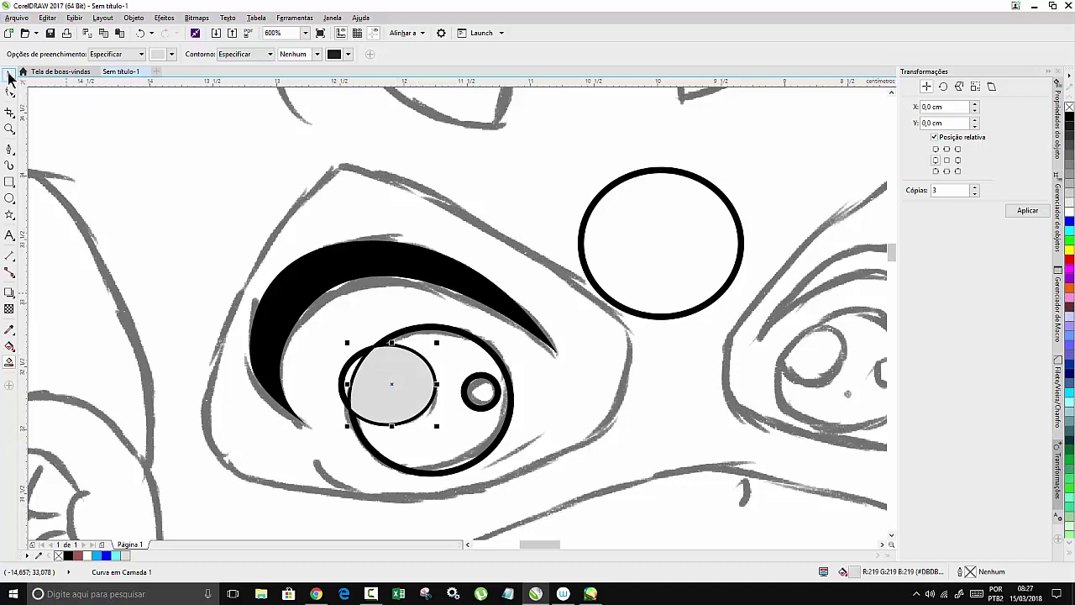
Move the original large highlight ellipse off the eye and delete it, keeping the grey filled shape
click(10, 76)
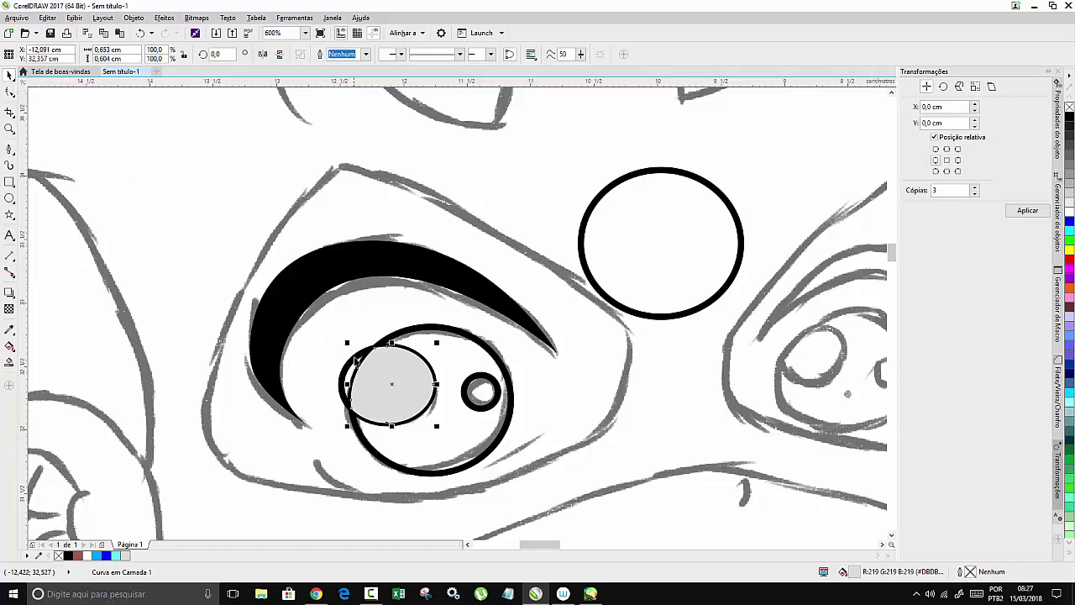
drag(348, 367, 174, 191)
key(Delete)
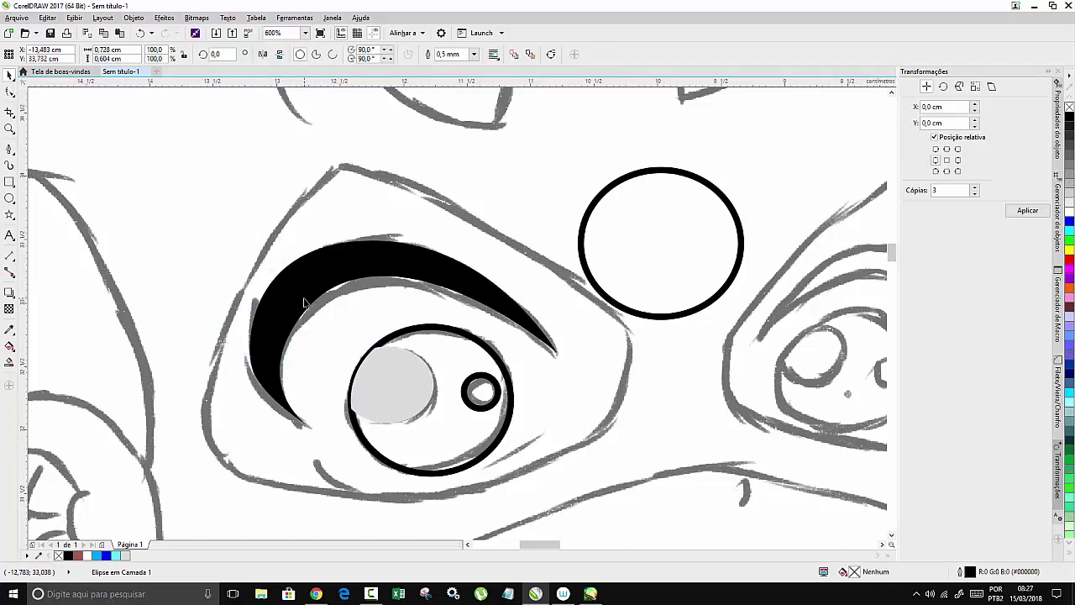
Fill the small highlight circle with light grey #DBDBDB and remove its outline
click(474, 392)
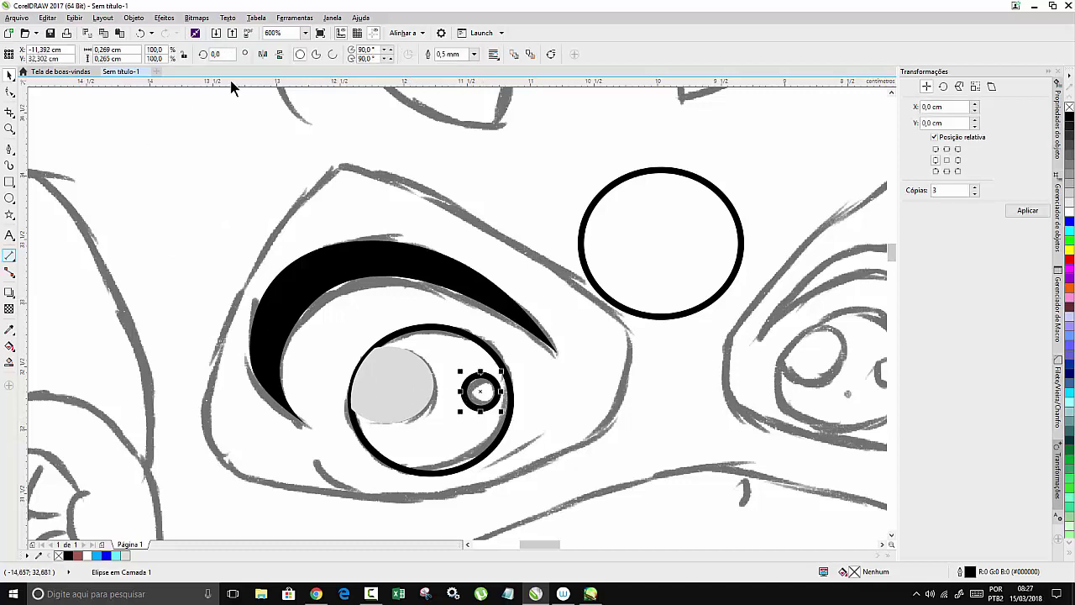
click(126, 555)
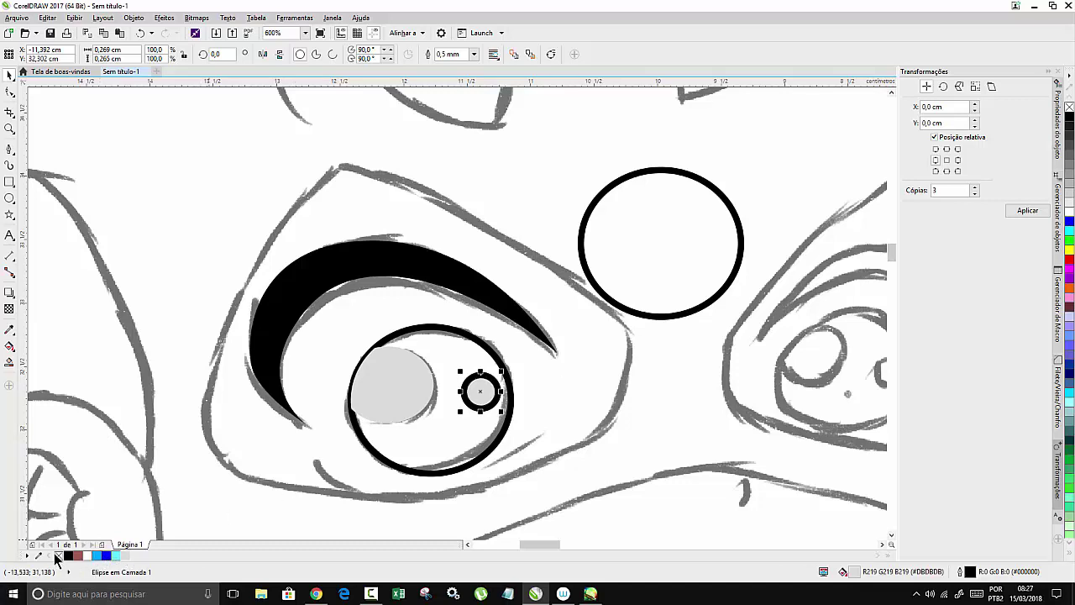
right_click(58, 555)
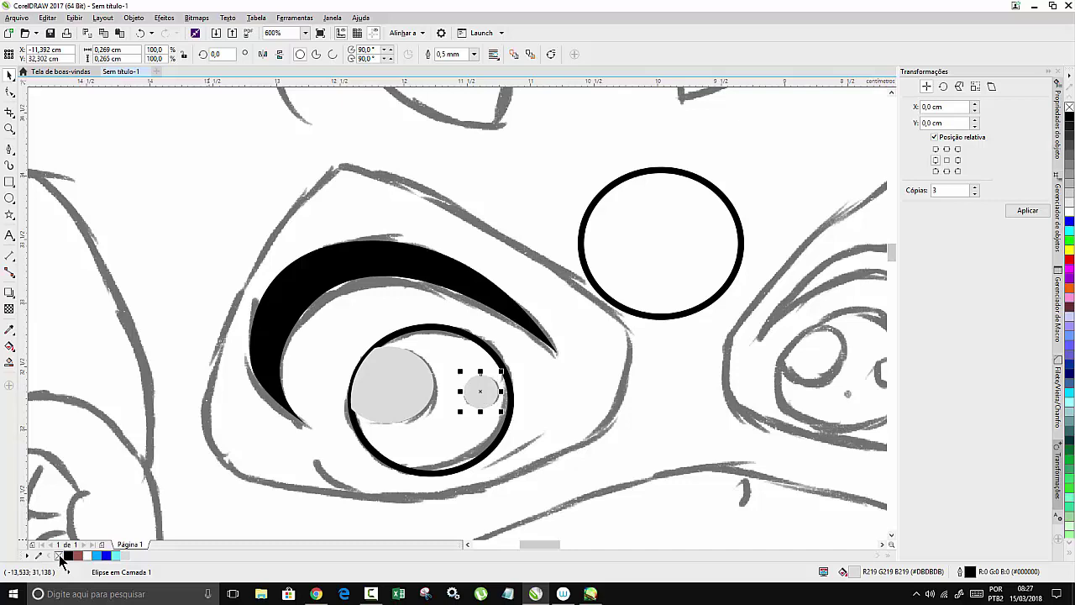
Fill the iris ellipse with light blue #00A5FE and remove its outline
click(459, 338)
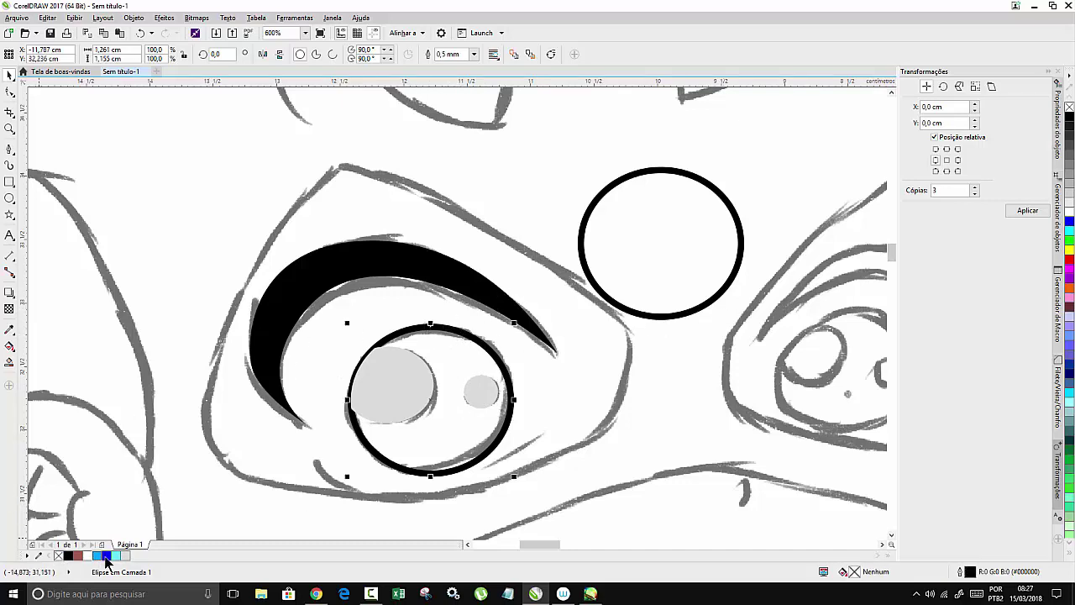
click(99, 555)
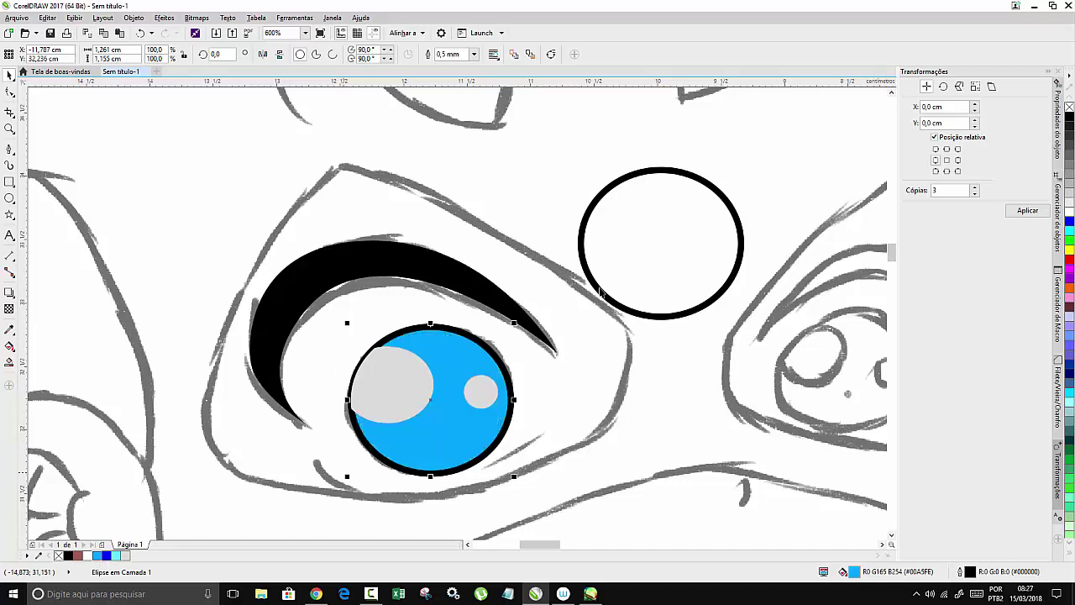
right_click(58, 556)
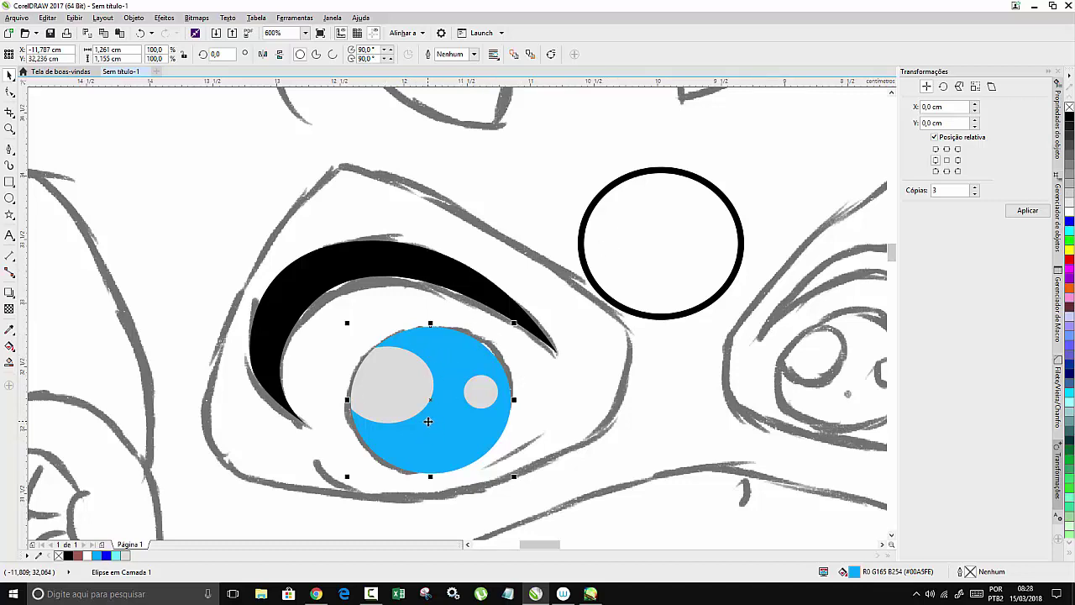
Fill the copied ellipse between the eyes with blue #0000FF and remove its outline
click(673, 224)
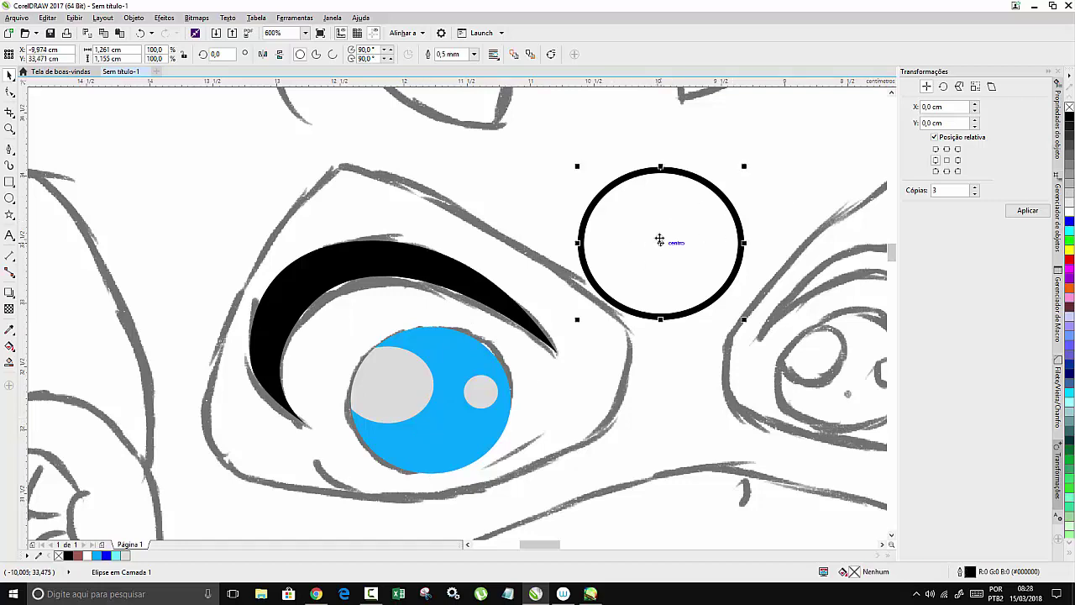
click(107, 554)
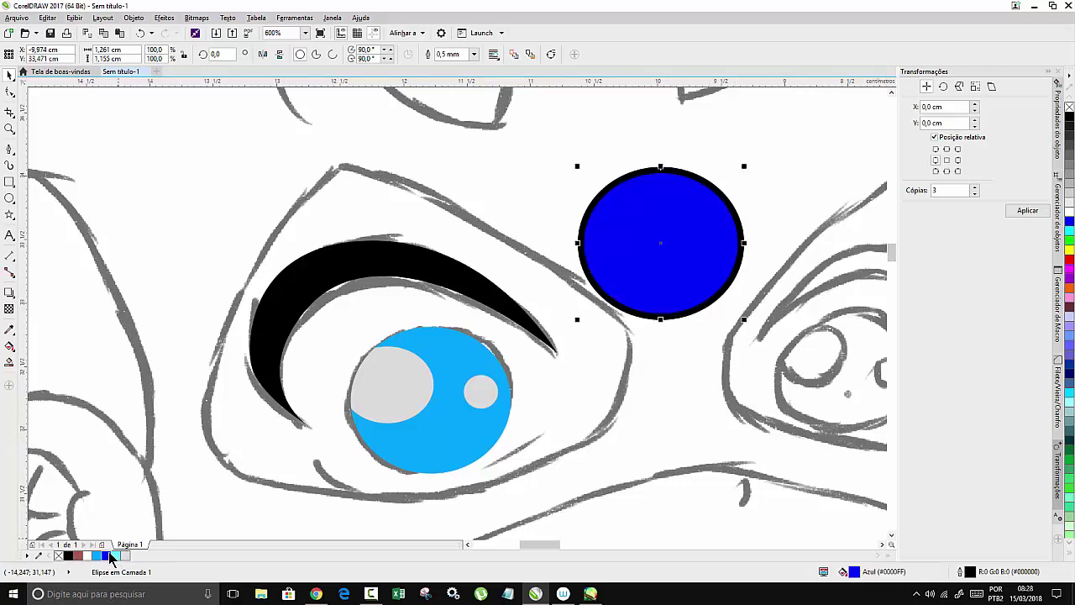
right_click(56, 554)
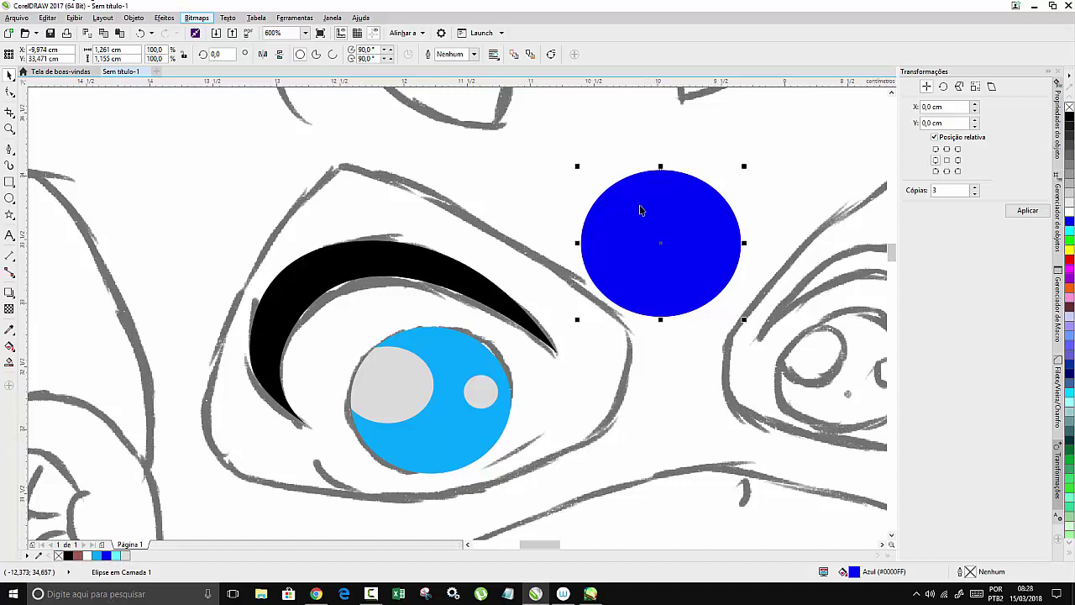
Convert the blue ellipse between the eyes to a 300 dpi RGB bitmap with anti-aliasing and a transparent background
click(194, 23)
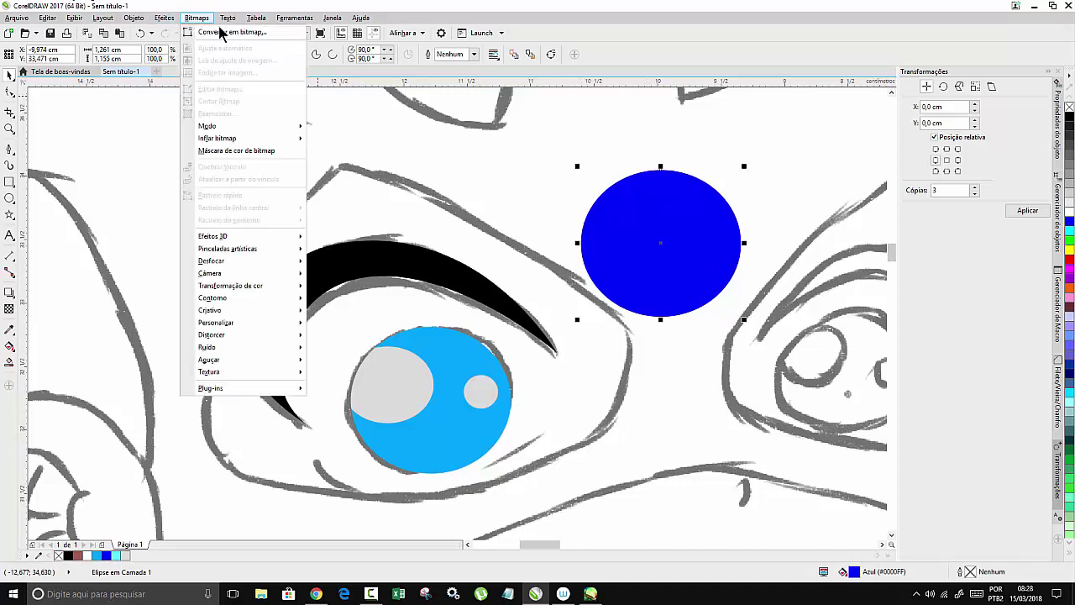
click(221, 31)
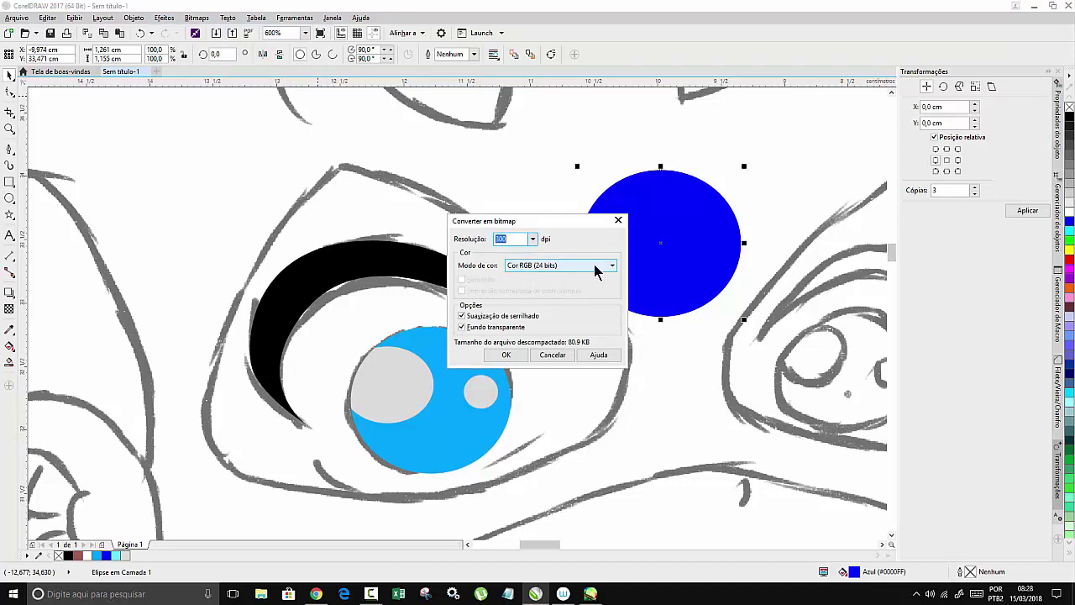
click(509, 353)
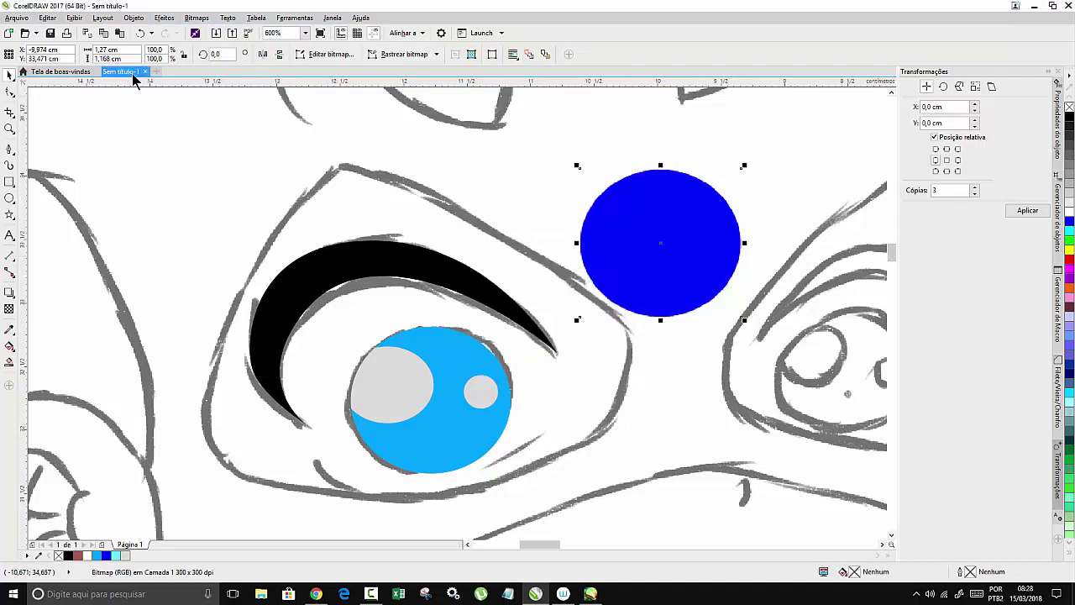
Apply a Gaussian blur with a radius of 29 pixels to the blue bitmap
click(198, 19)
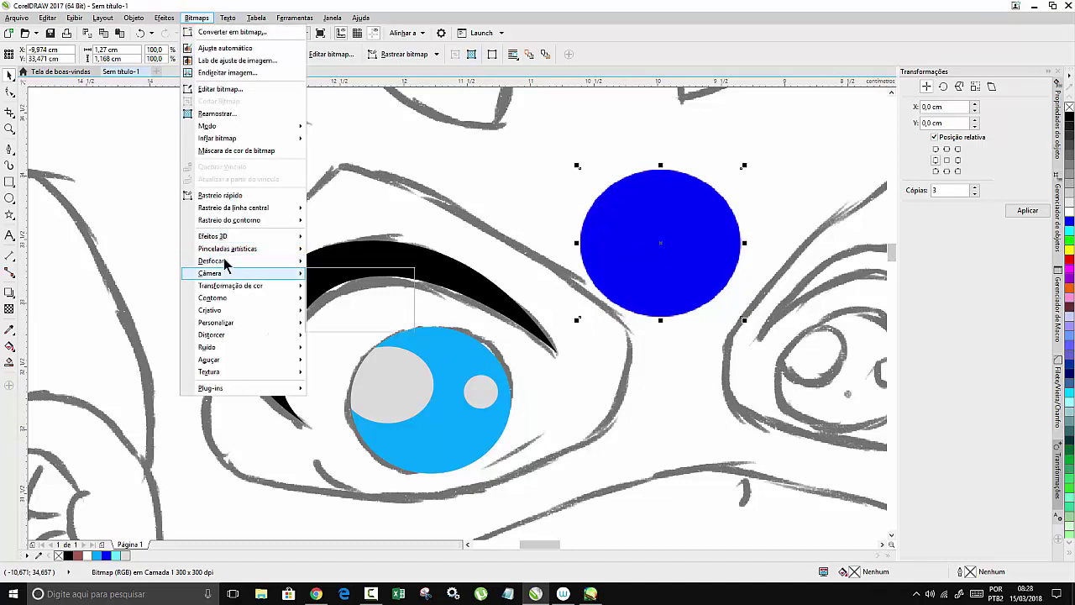
mouse_move(226, 261)
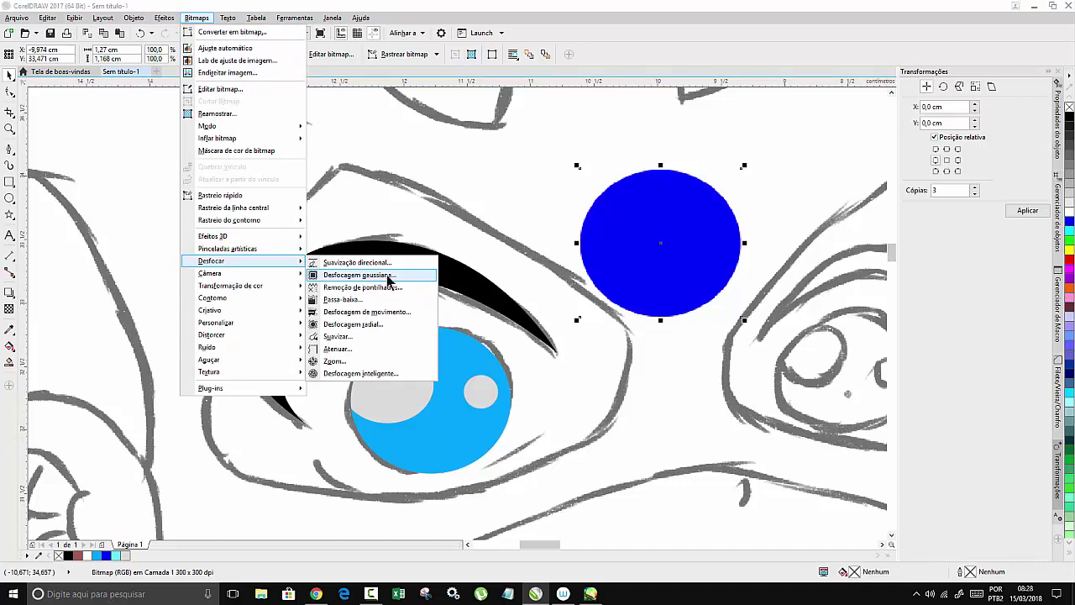
click(357, 275)
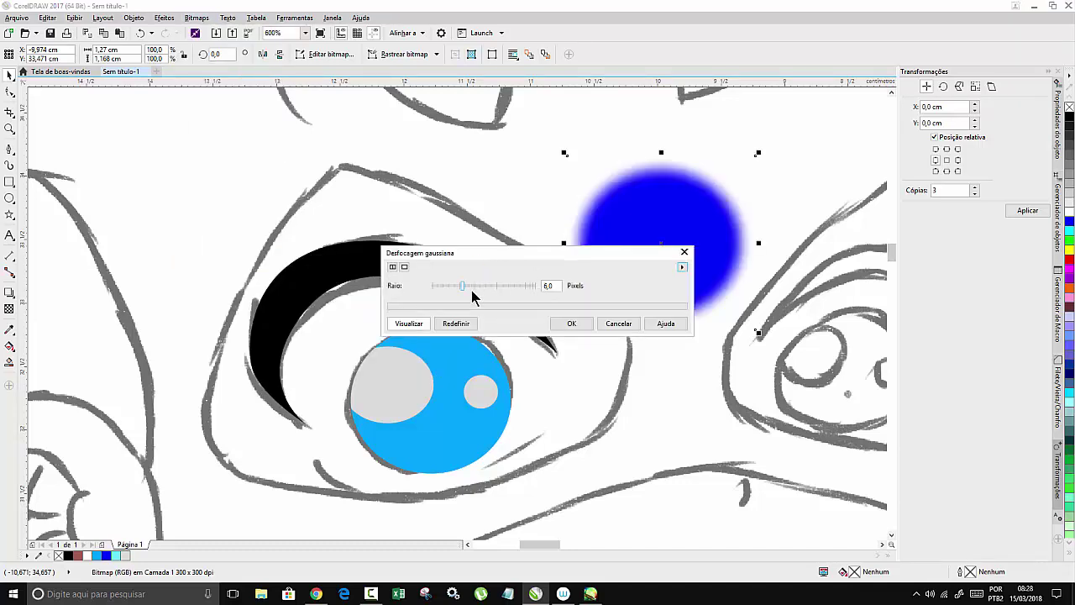
drag(482, 257, 260, 271)
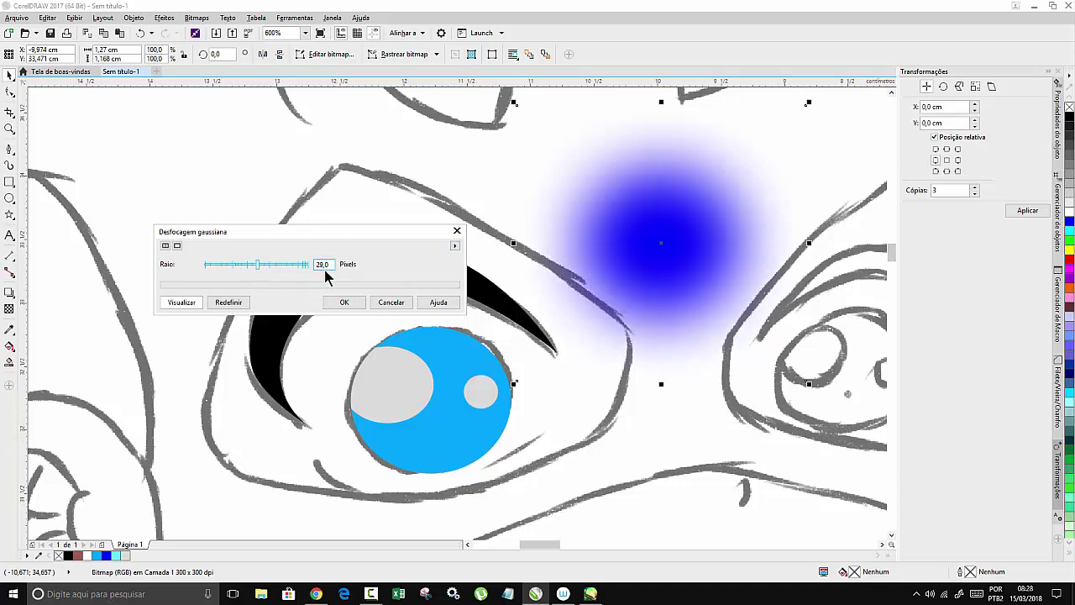
click(361, 306)
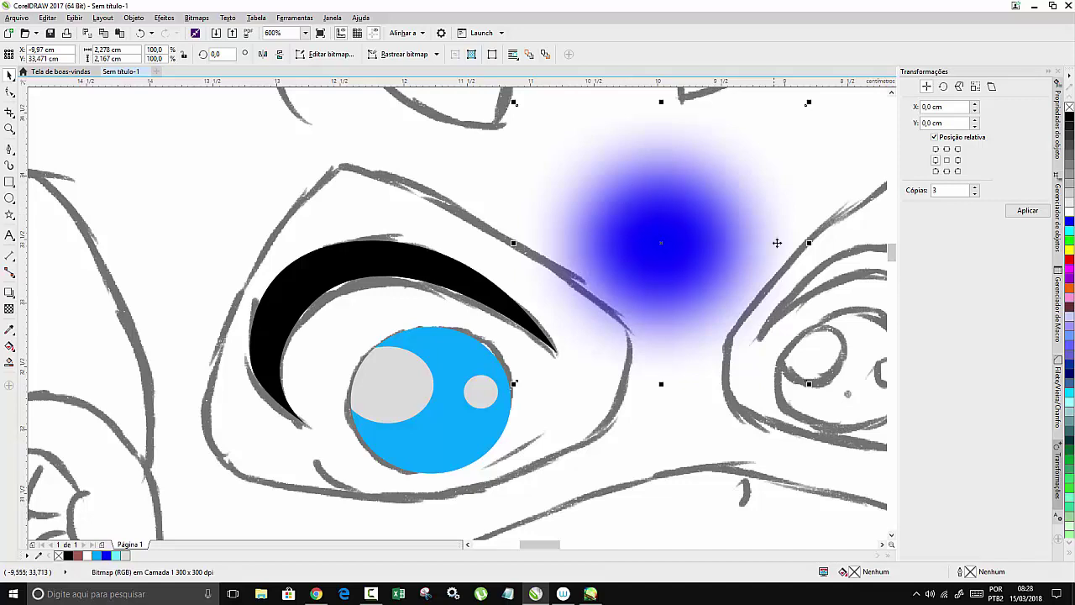
Shrink the blurred blue bitmap to about 1.16 × 1.11 cm and fit it over the left eye's light blue iris
drag(810, 101, 608, 294)
drag(566, 340, 440, 406)
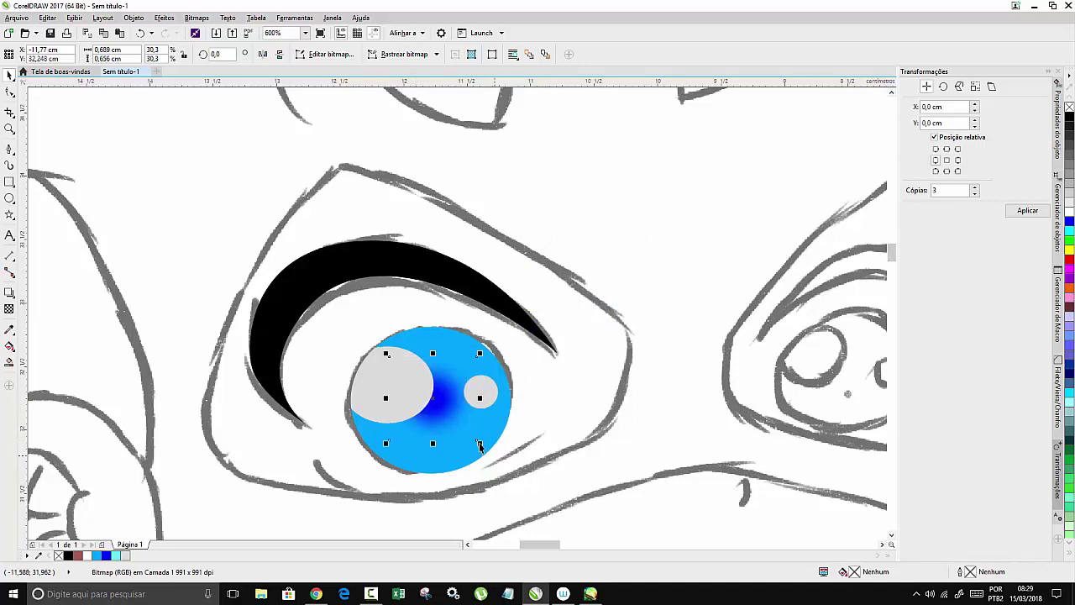
drag(481, 447, 499, 460)
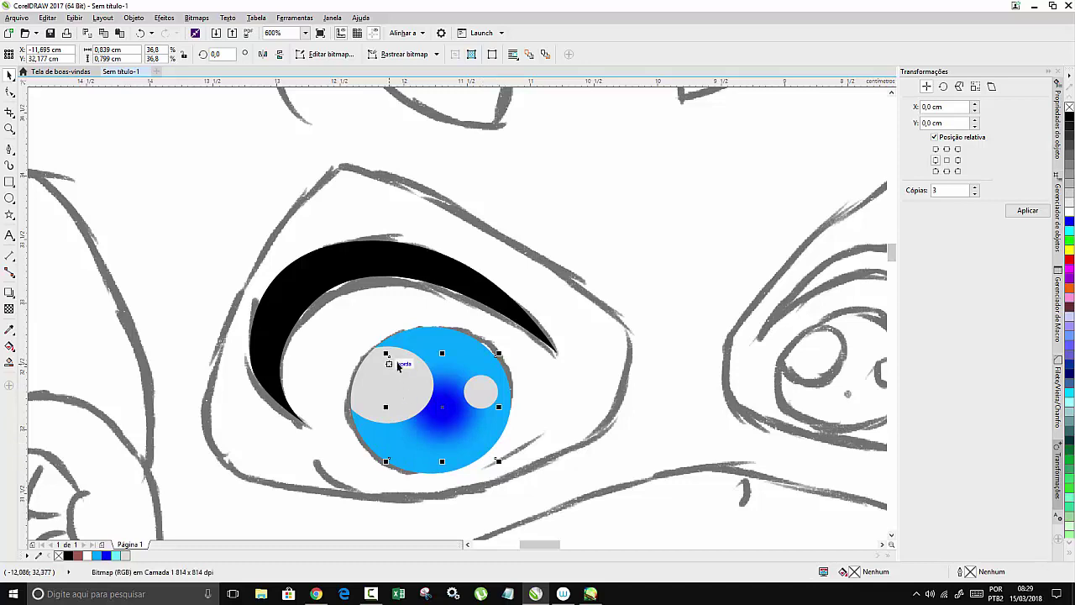
drag(386, 353, 353, 342)
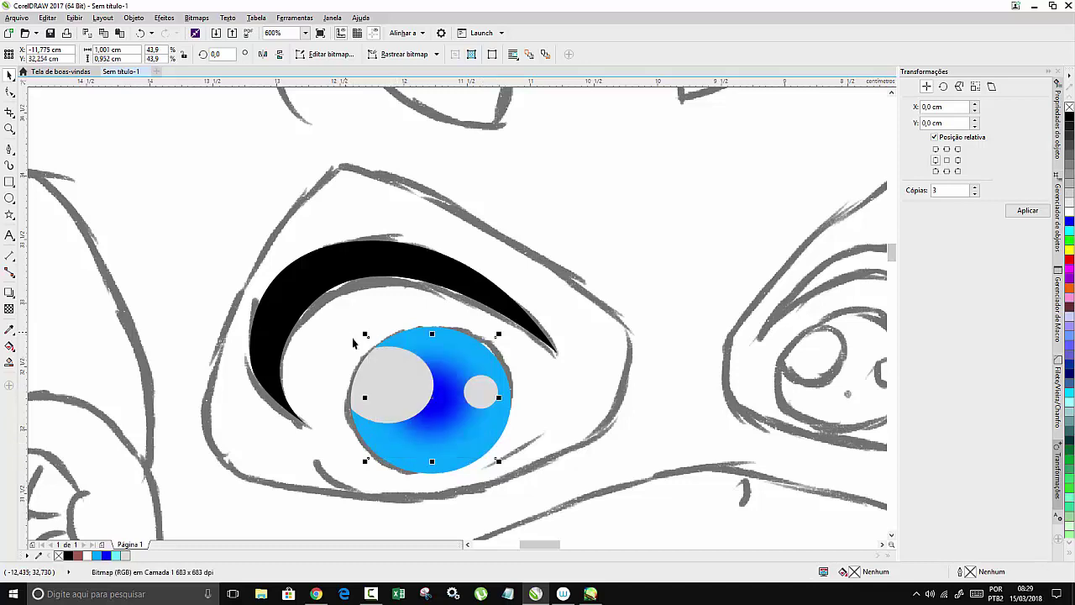
drag(498, 462, 510, 473)
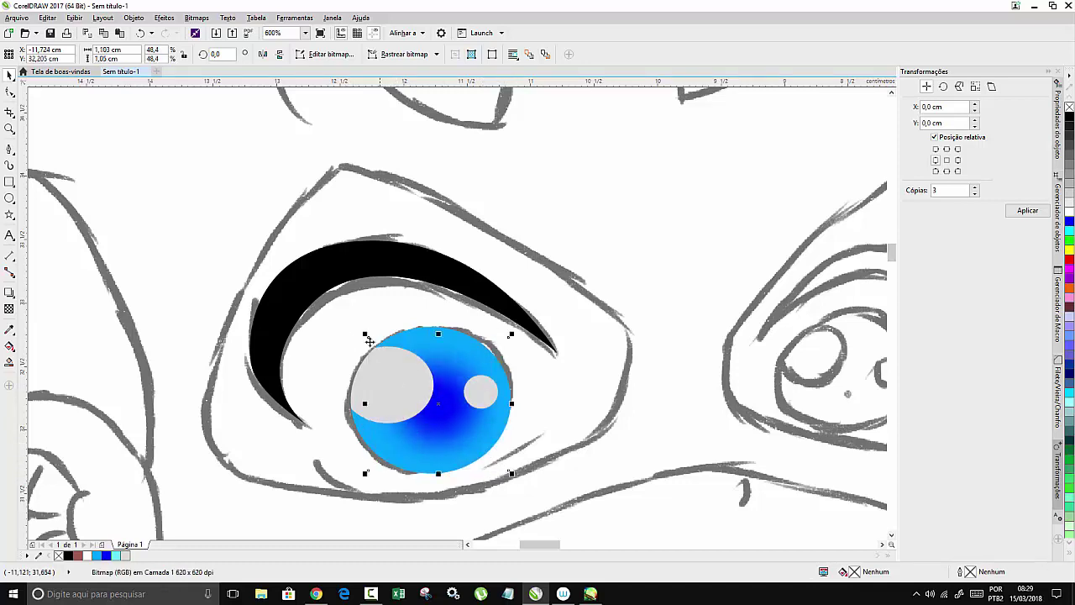
drag(366, 335, 360, 328)
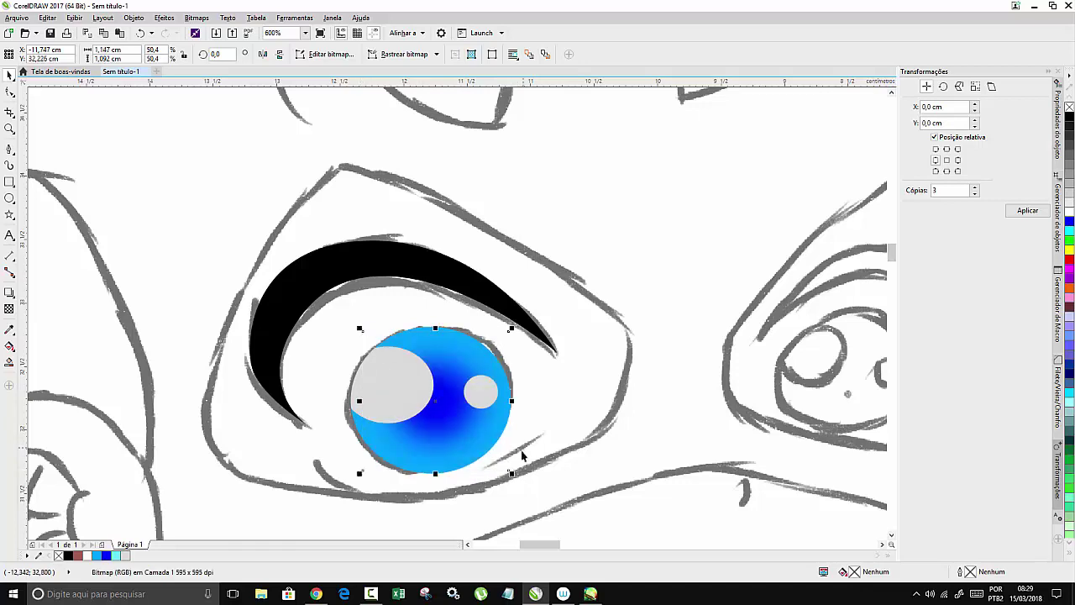
drag(509, 470, 513, 476)
Draw a 25-point star with sharpness 53, about 0.84 × 1.11 cm, in the empty area above and left of the eye
scroll(454, 292, down, 2)
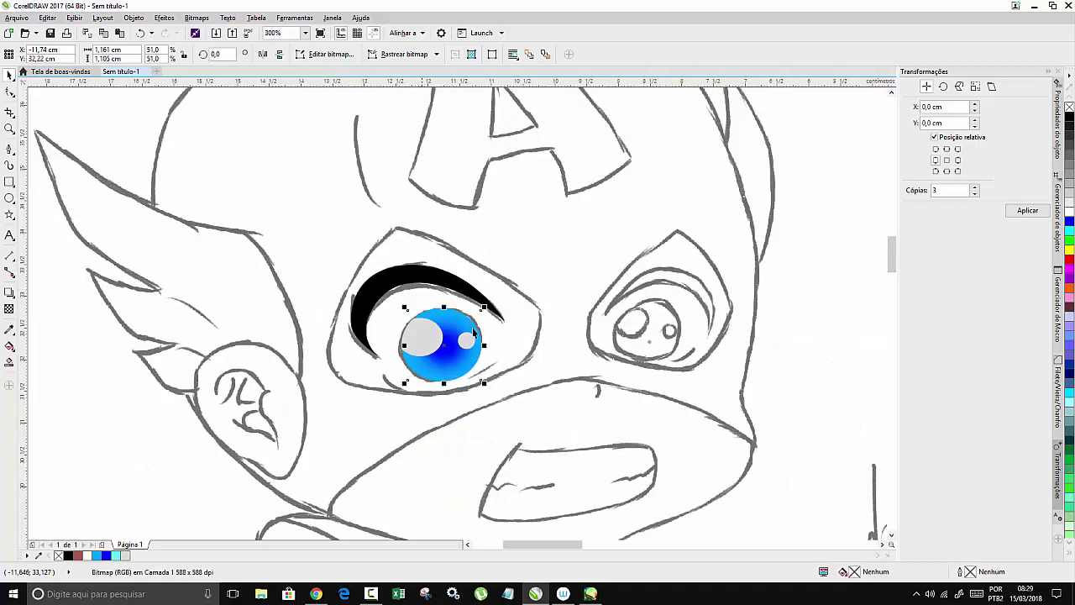
click(10, 205)
click(72, 212)
click(10, 216)
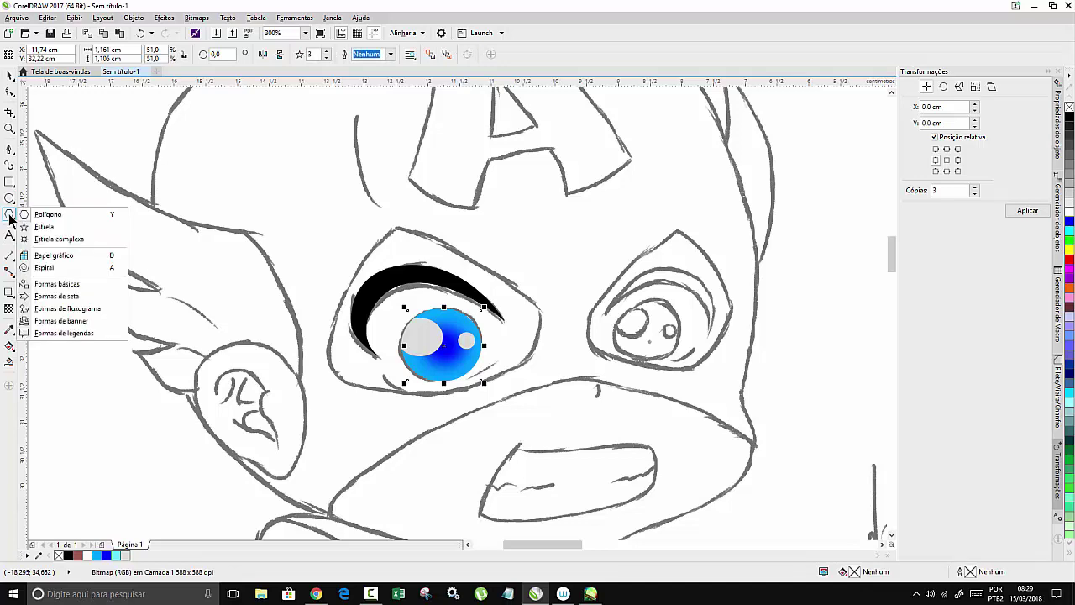
click(58, 226)
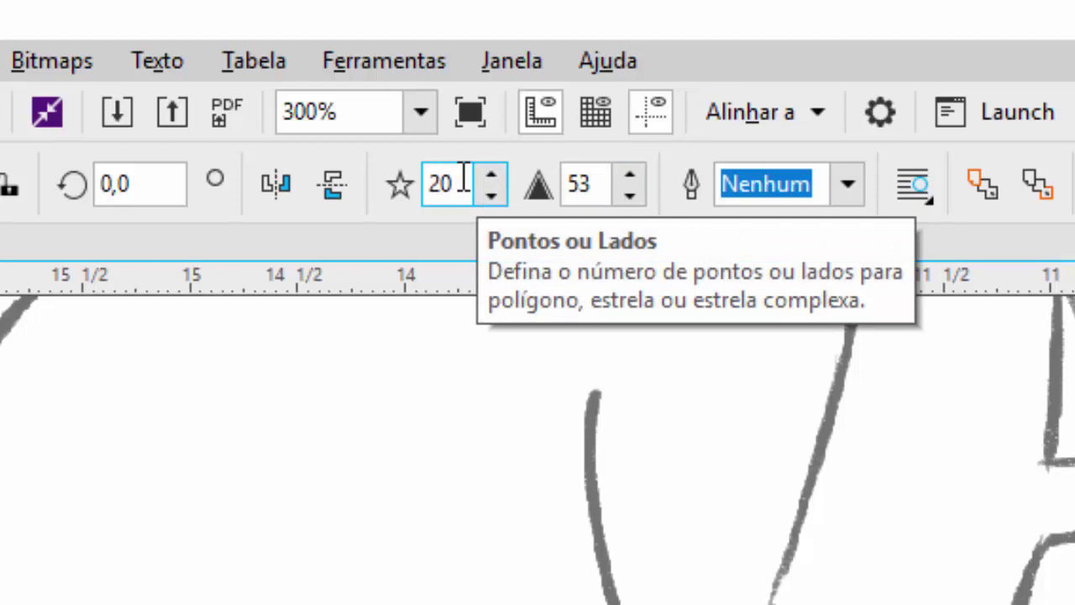
click(451, 179)
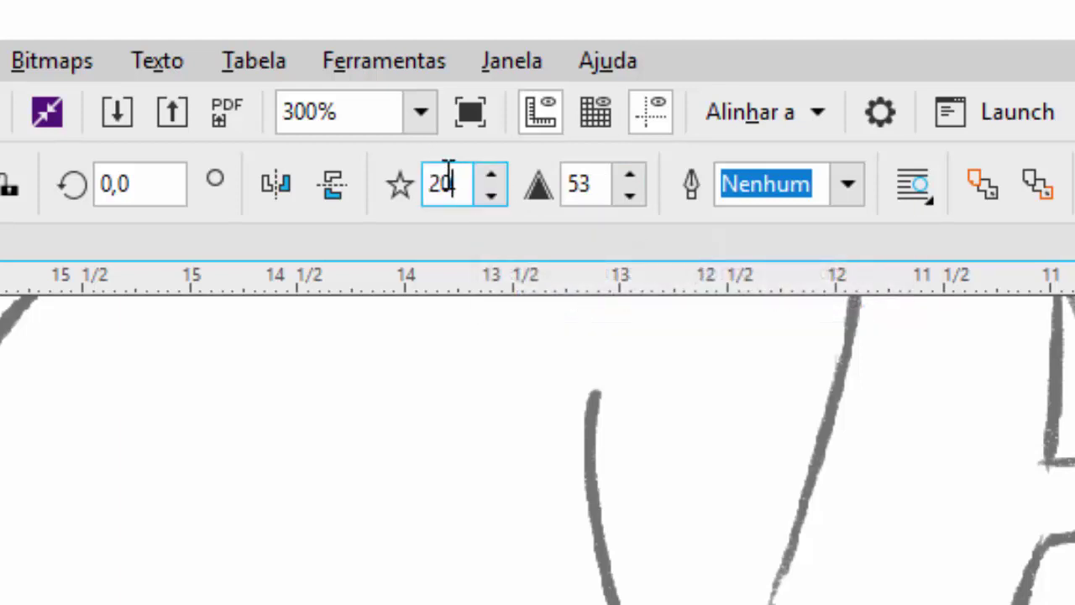
double_click(445, 181)
text(5)
click(593, 182)
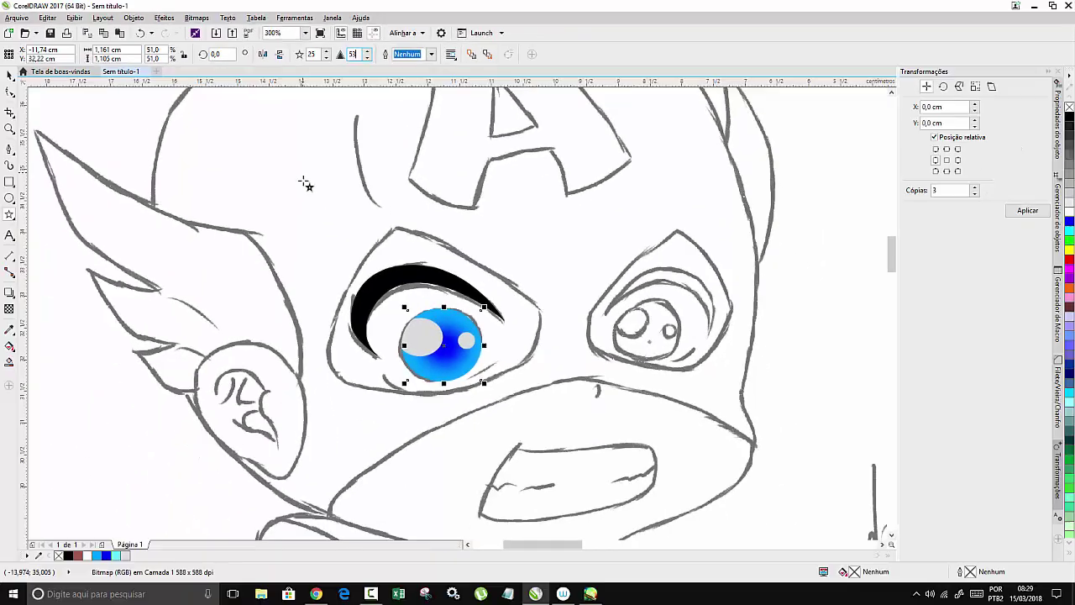
scroll(405, 275, up, 2)
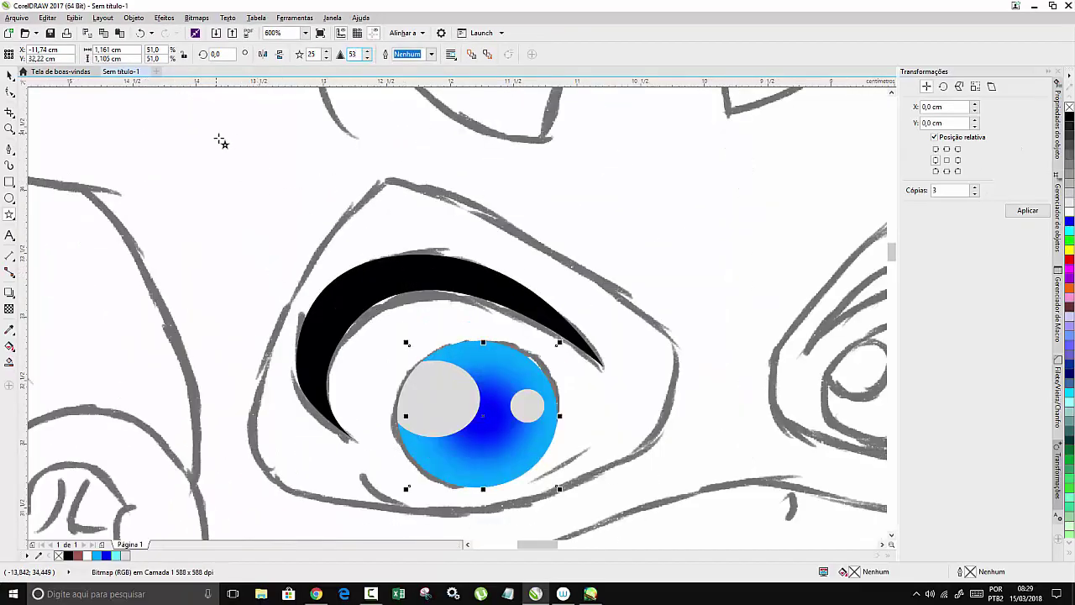
drag(220, 135, 324, 275)
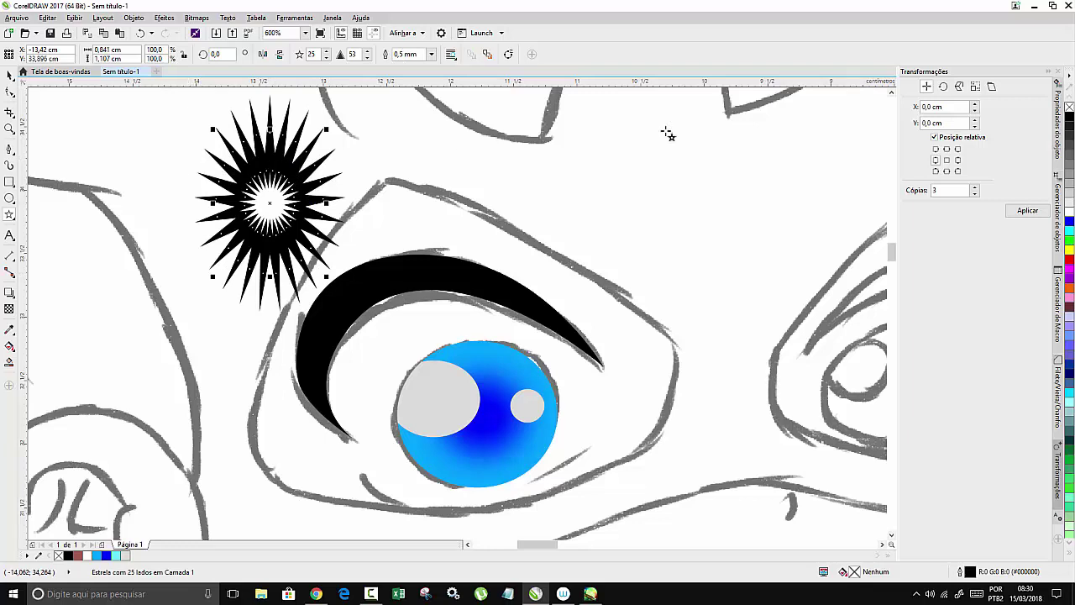
Give the star a black hairline outline and pull its inner nodes toward the centre to reach sharpness 80
right_click(1069, 108)
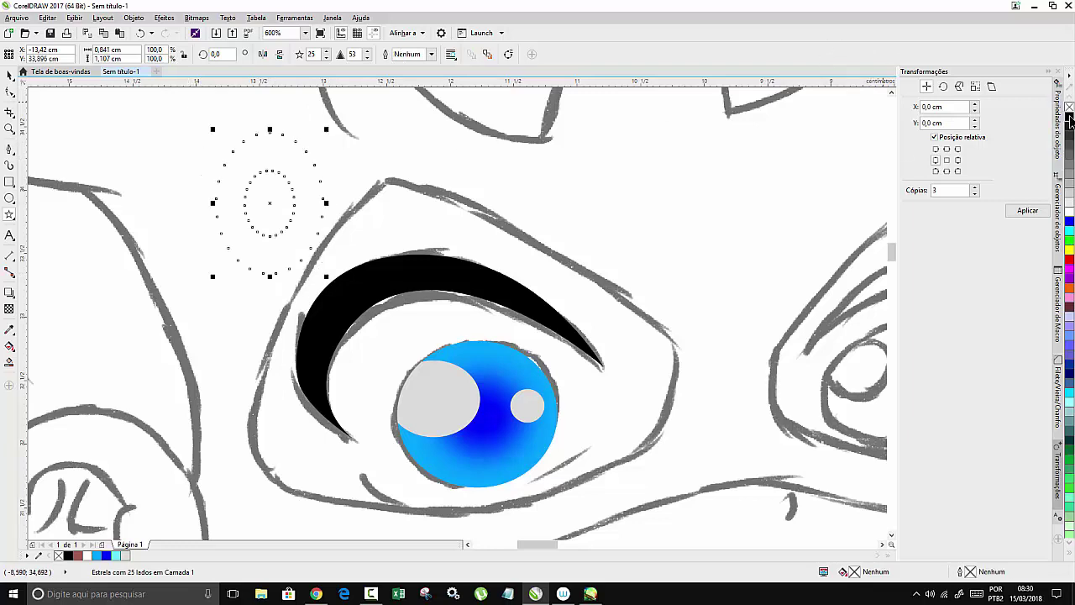
right_click(1069, 117)
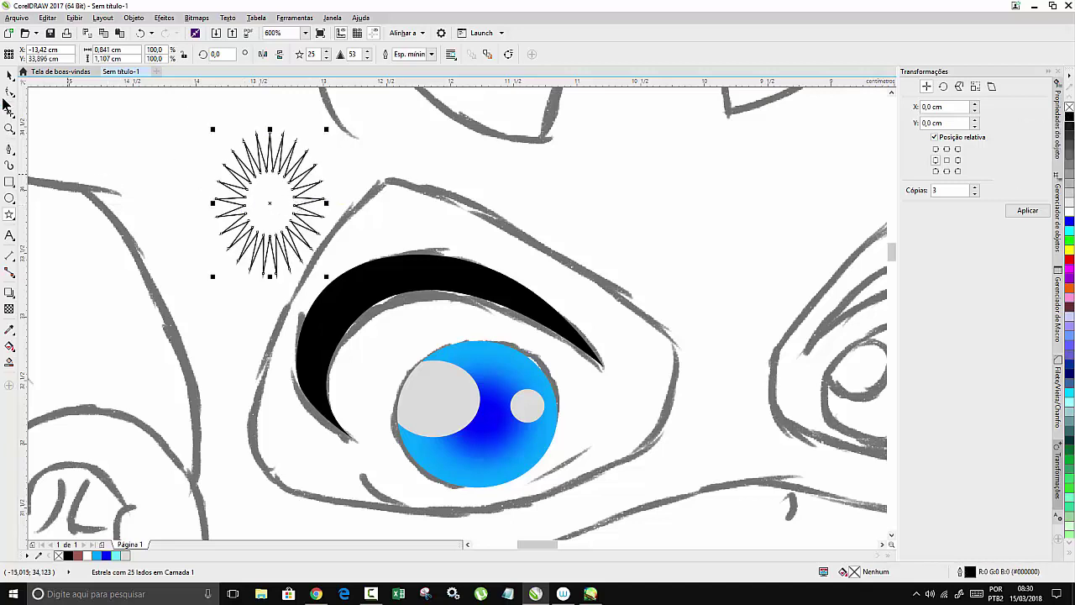
click(9, 93)
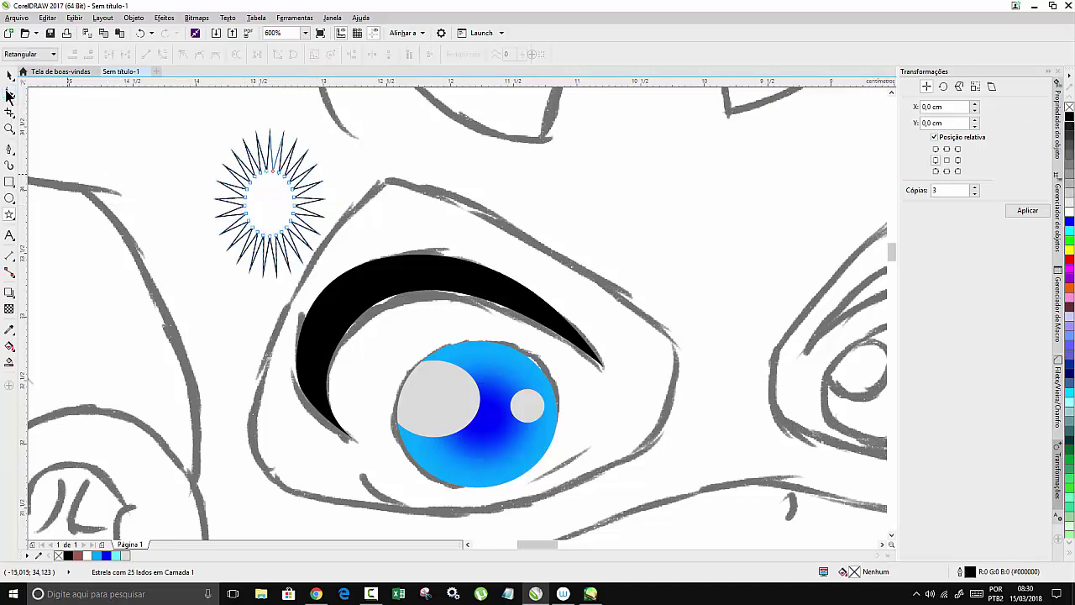
scroll(278, 161, up, 2)
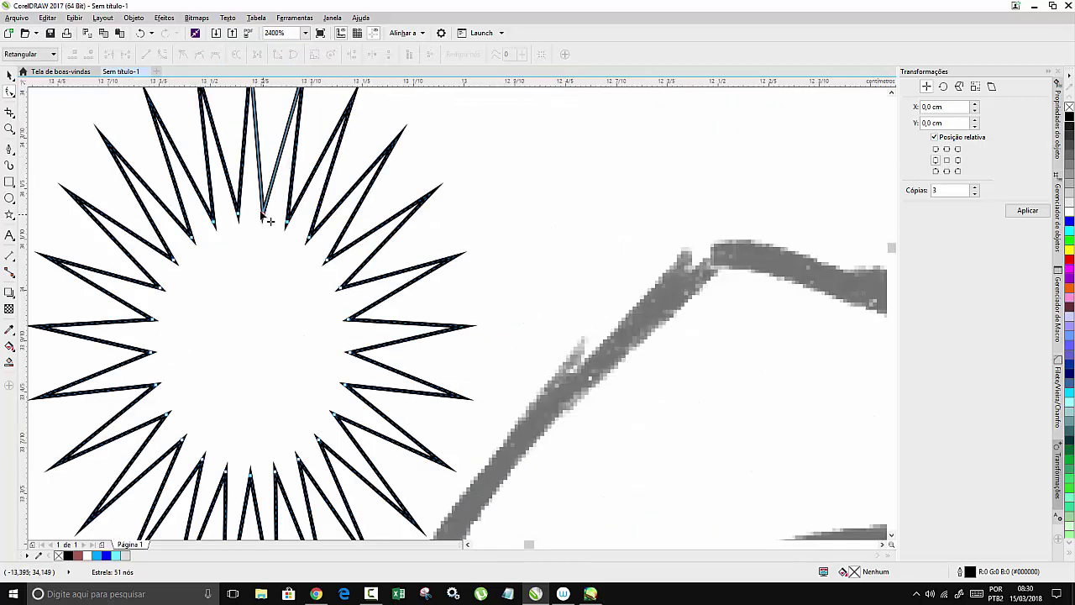
drag(239, 220, 252, 293)
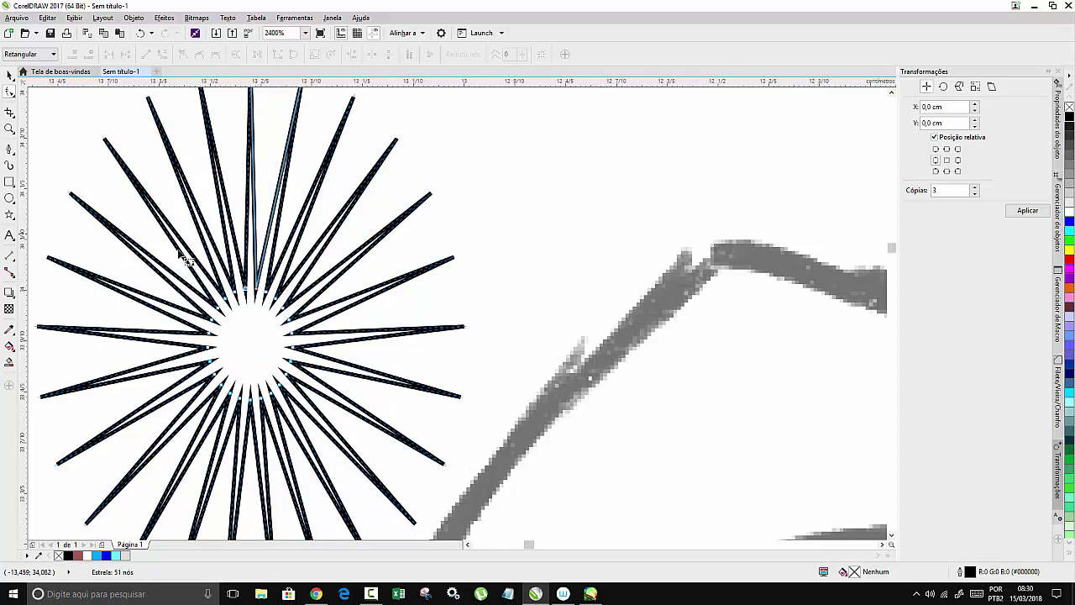
scroll(231, 210, down, 2)
scroll(231, 210, down, 1)
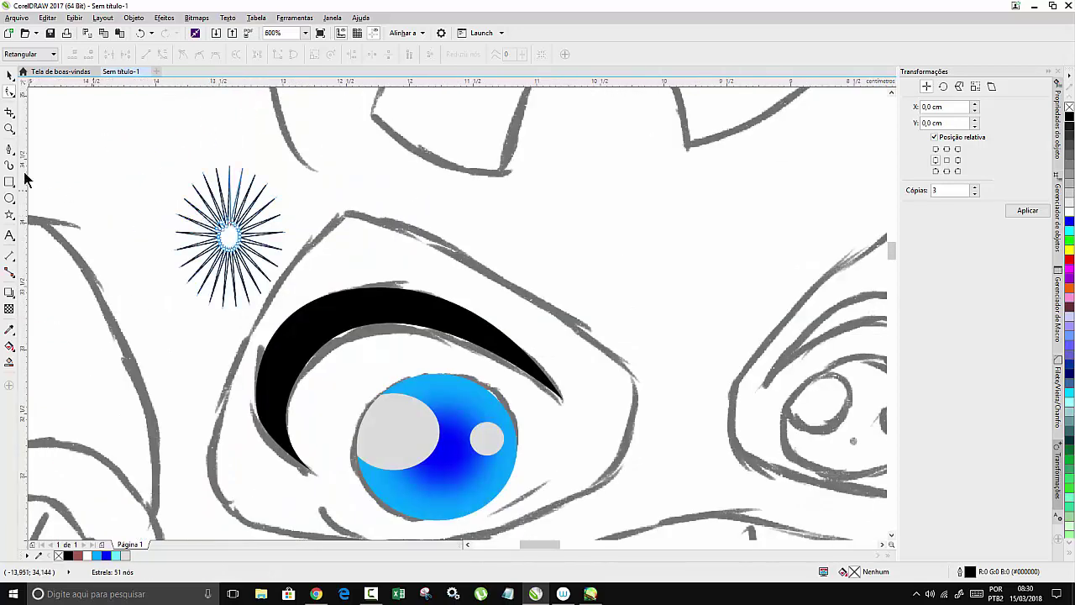
Fill the star with light cyan #61ECFF and remove its outline
click(8, 76)
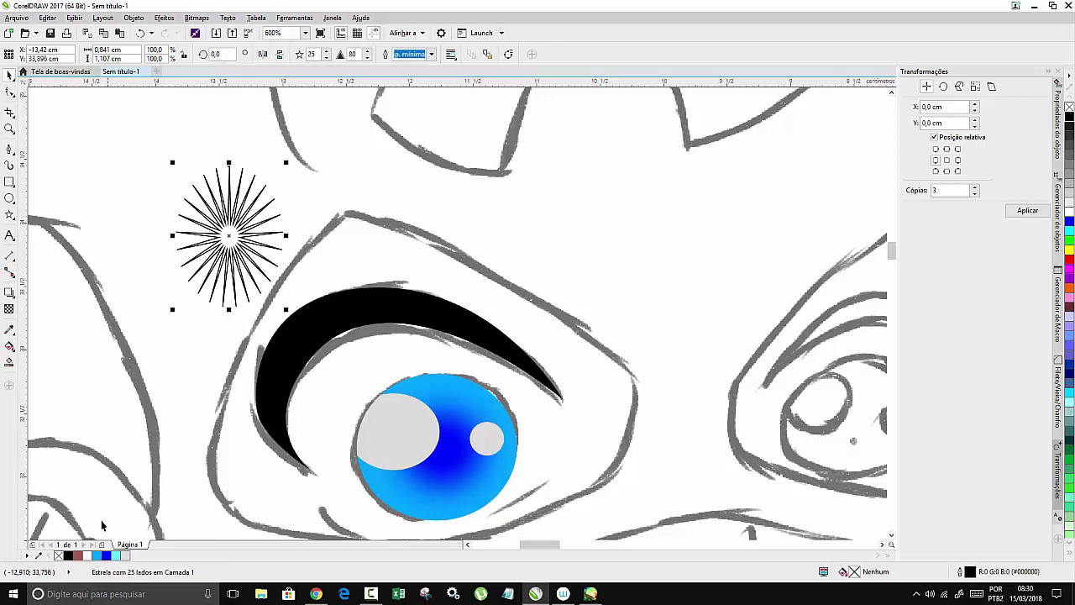
click(117, 555)
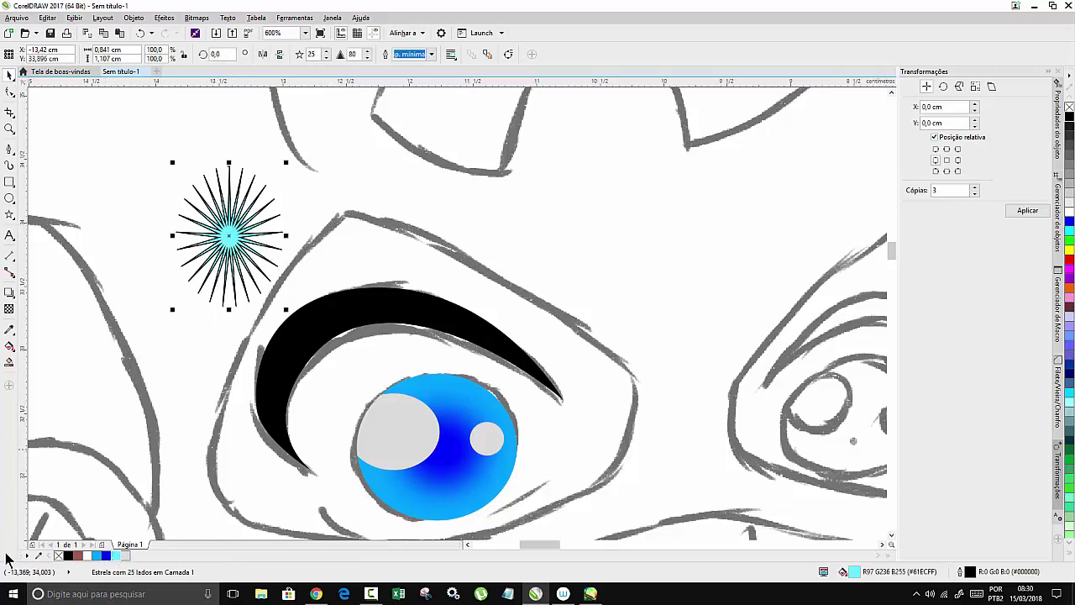
right_click(58, 556)
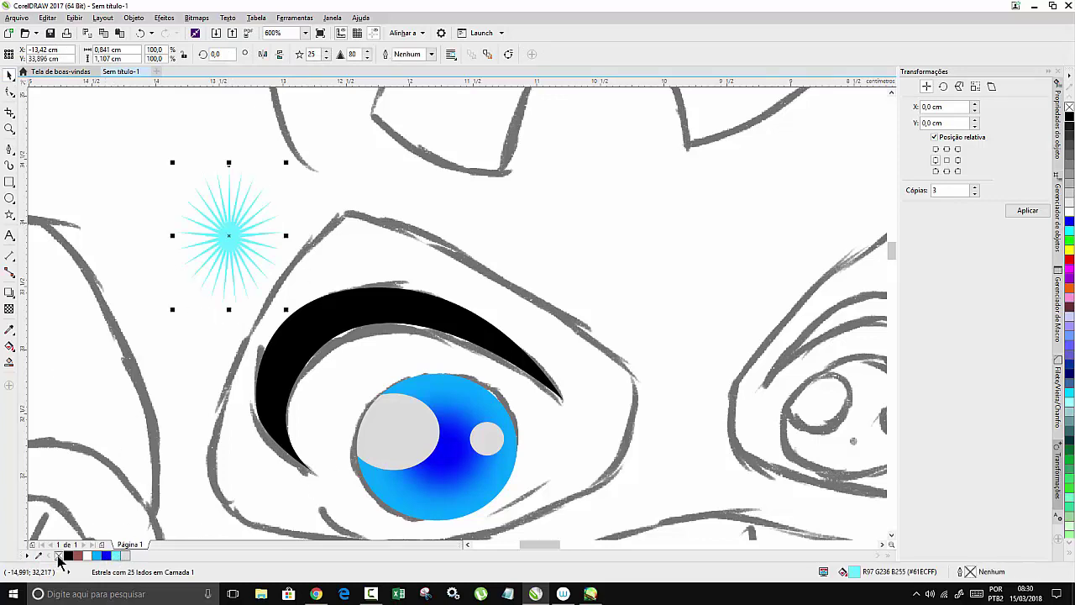
Create a copy of the cyan star rotated about 6.5° clockwise around its centre
scroll(227, 213, up, 3)
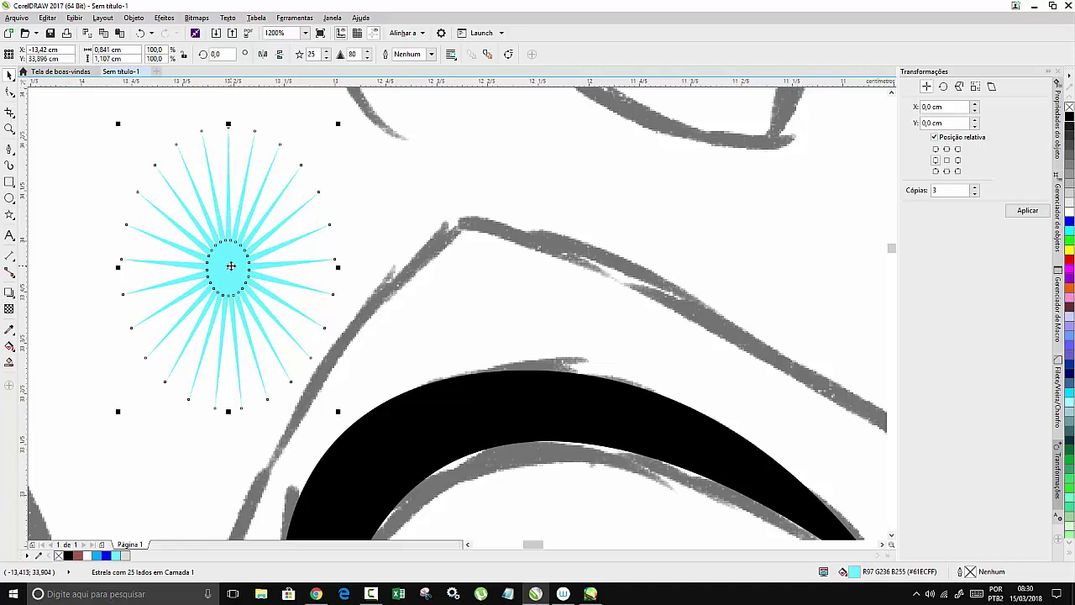
click(229, 268)
drag(341, 120, 359, 132)
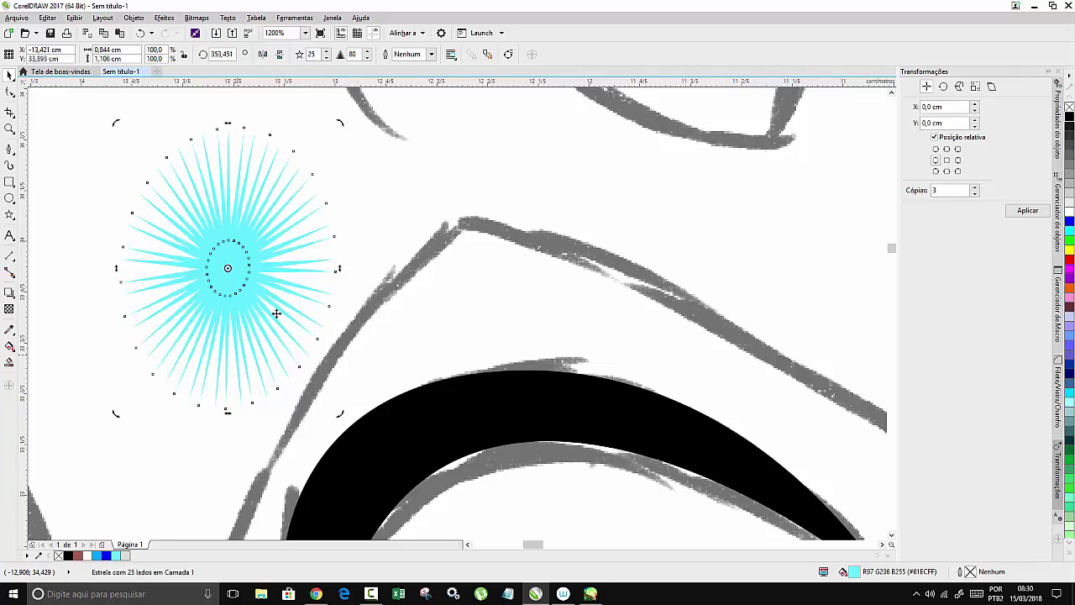
Repeat the rotated duplication of the cyan star several times to build a dense burst of rays
scroll(327, 300, down, 2)
scroll(299, 269, up, 2)
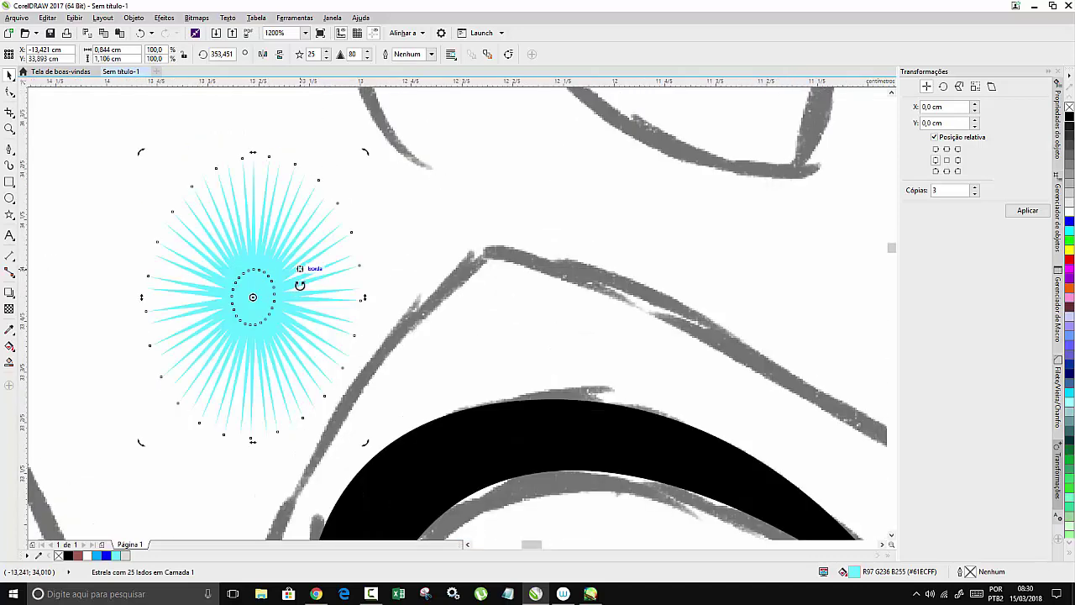
key(ctrl+d)
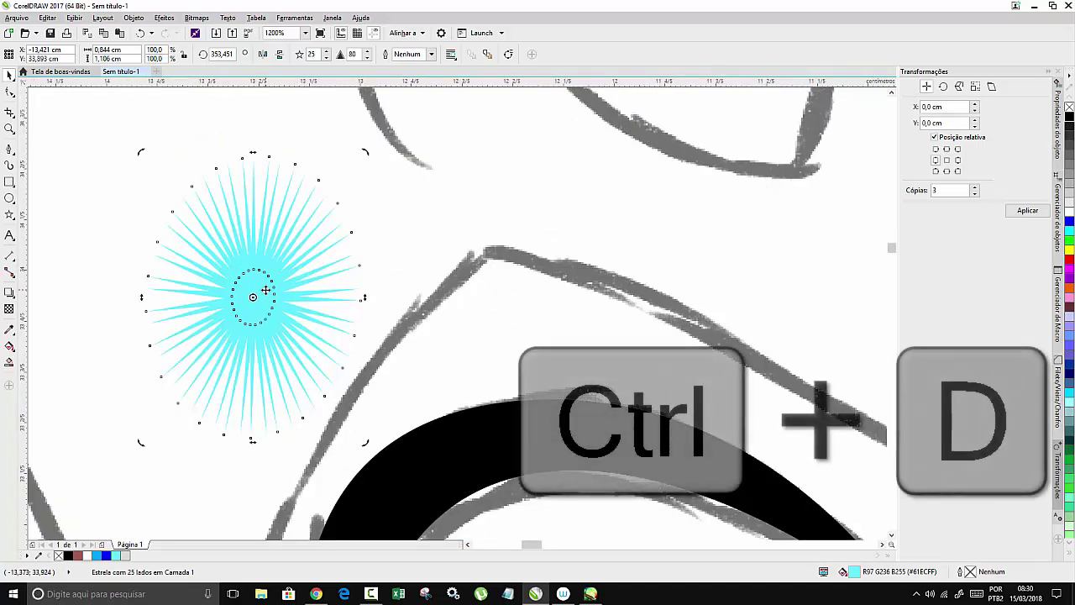
key(ctrl+d)
key(ctrl+d)
key(ctrl+d)
key(ctrl+d)
key(ctrl+d)
key(ctrl+d)
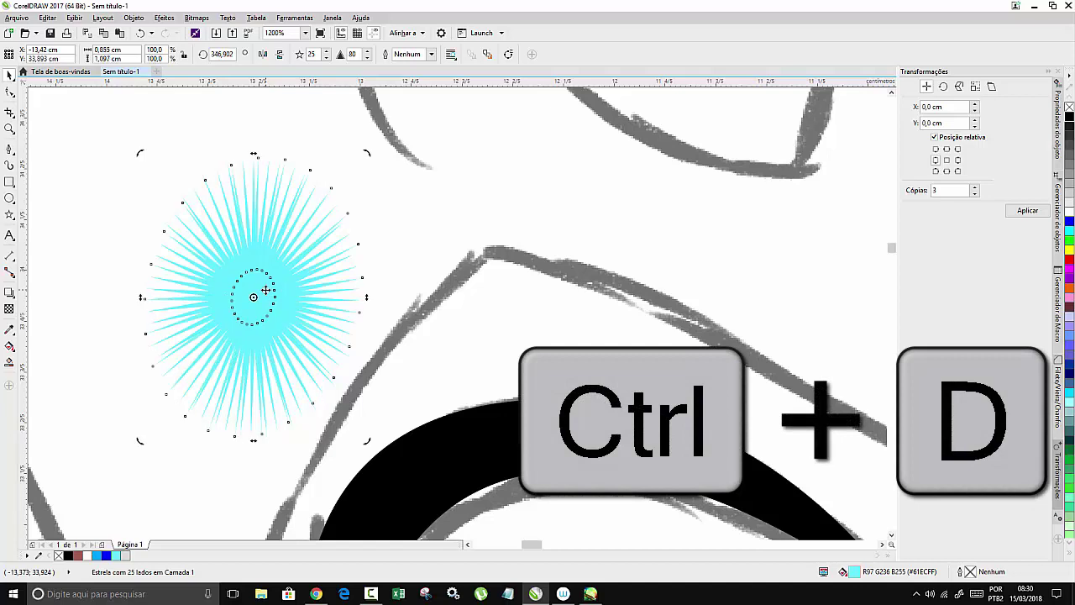
key(ctrl+d)
key(ctrl+d)
key(ctrl+d)
key(ctrl+d)
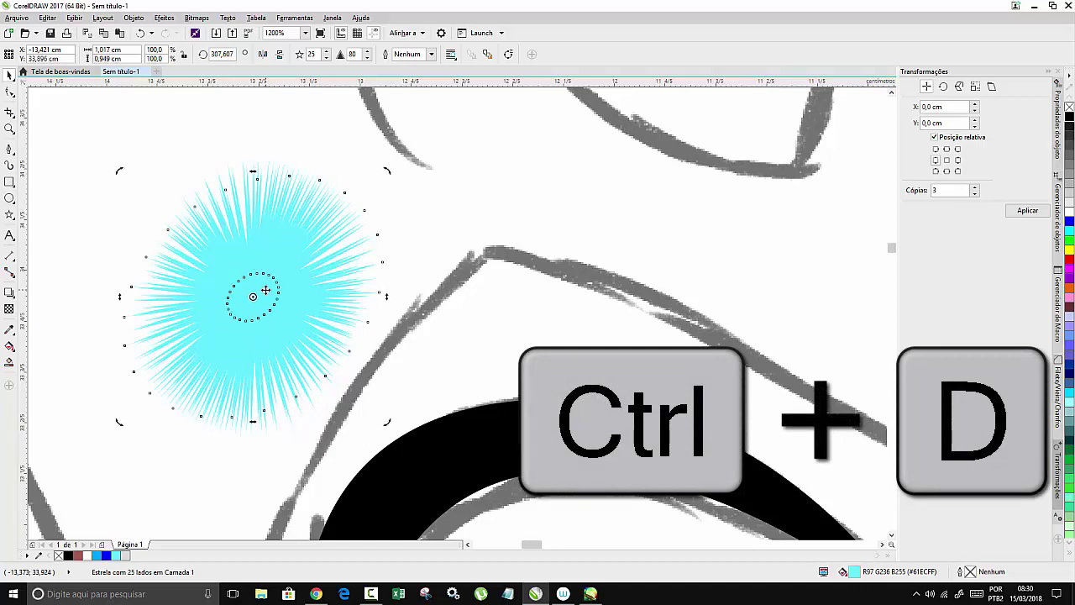
Add the last rotated copies of the cyan star to complete the full circular ray burst, and deselect it
key(ctrl+d)
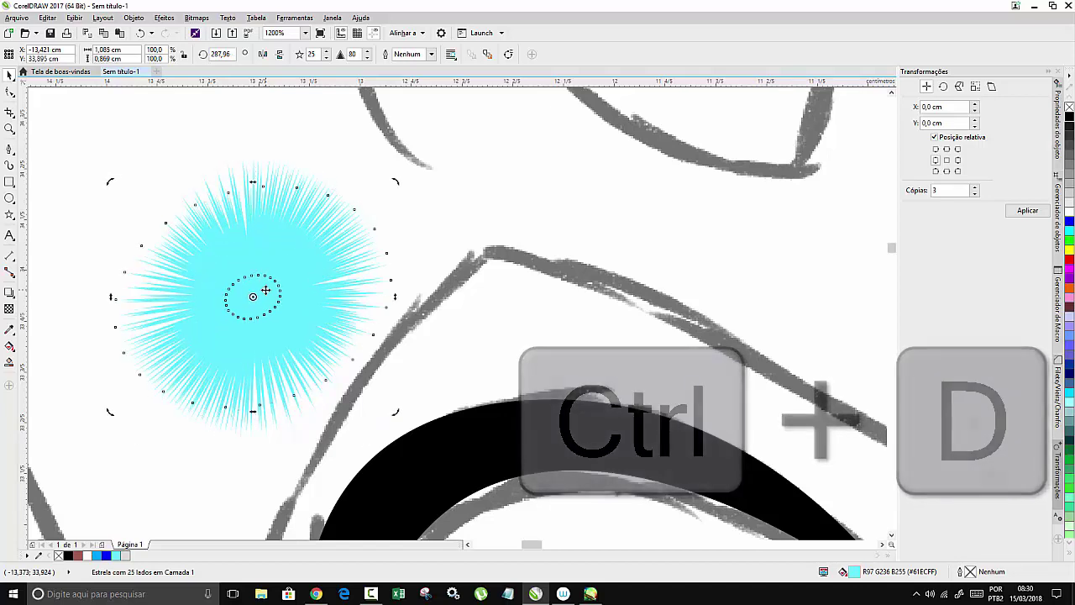
key(ctrl+d)
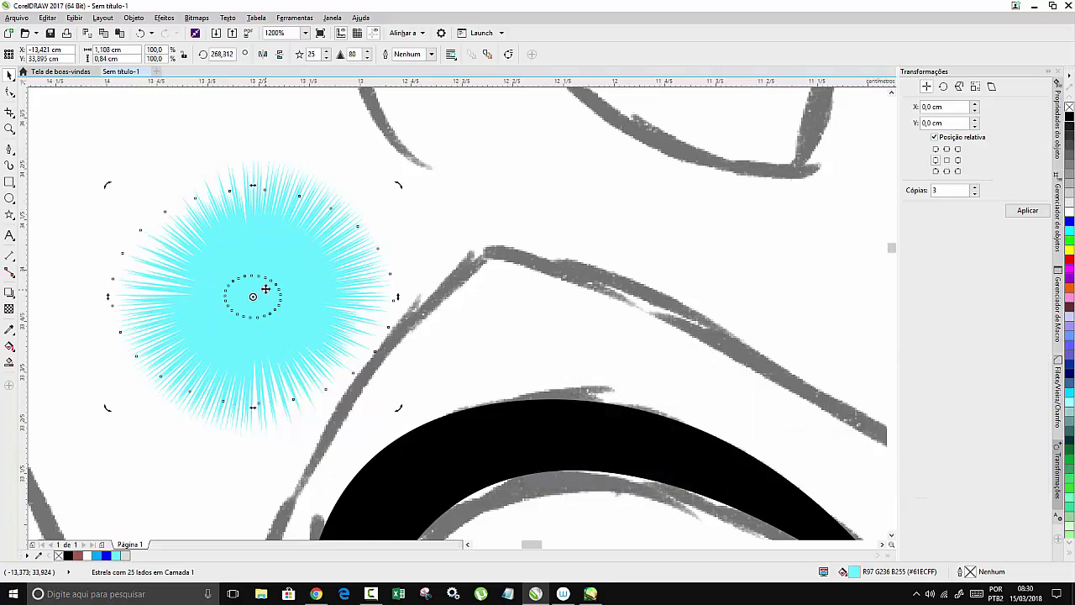
scroll(303, 183, down, 5)
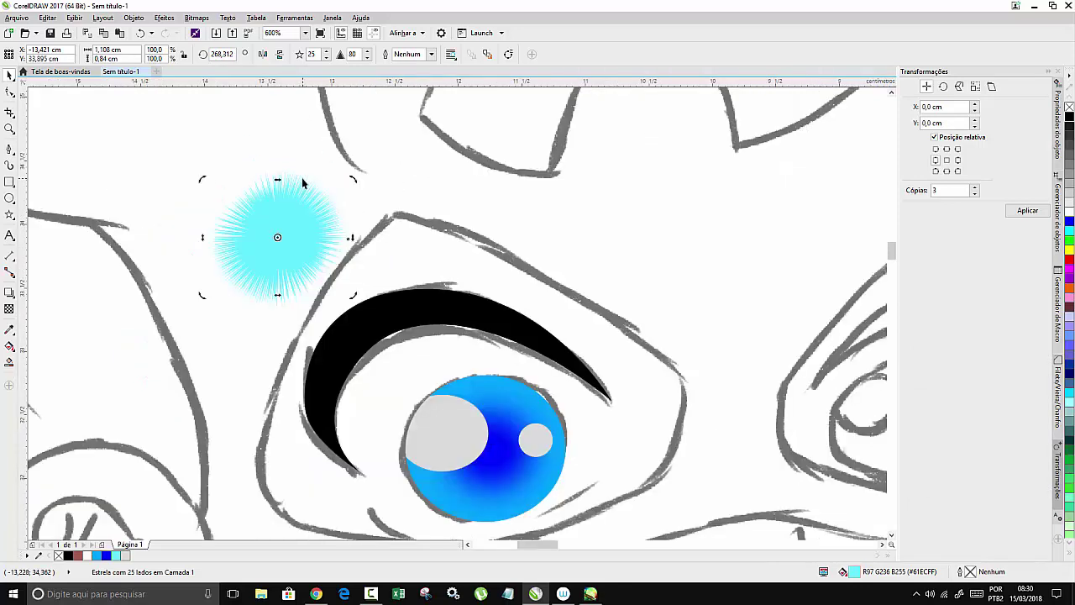
click(190, 125)
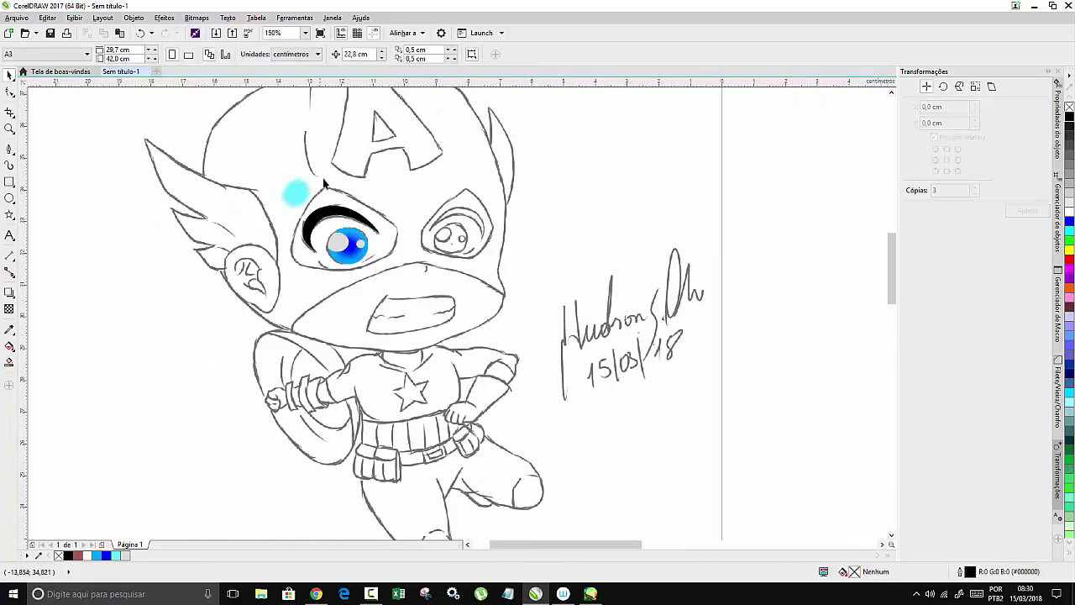
Select all the overlapping cyan stars and combine them into a single curve of fine rays
scroll(234, 154, up, 2)
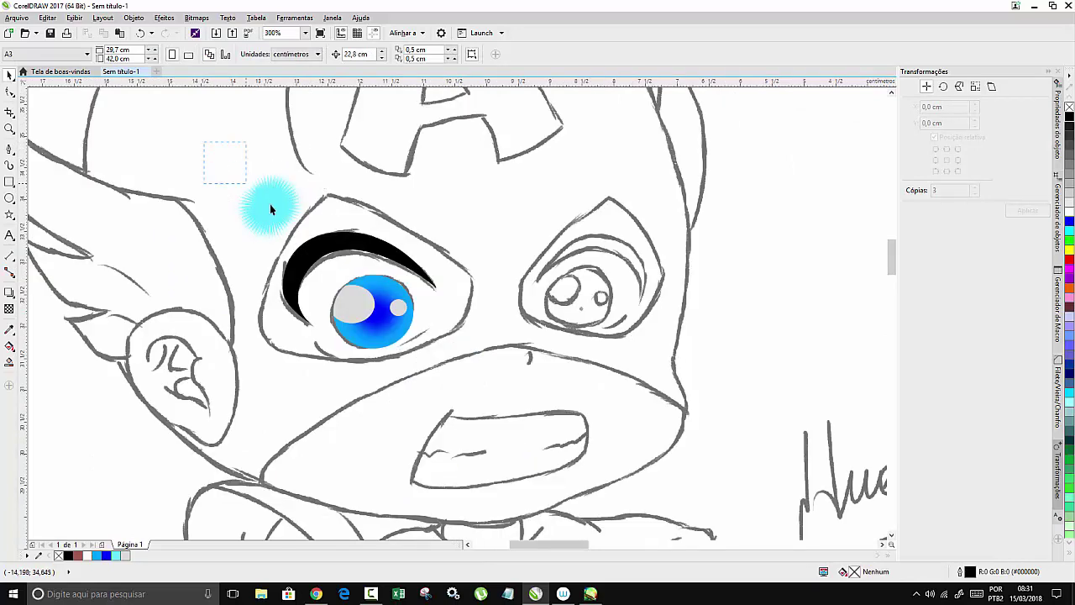
drag(271, 208, 319, 243)
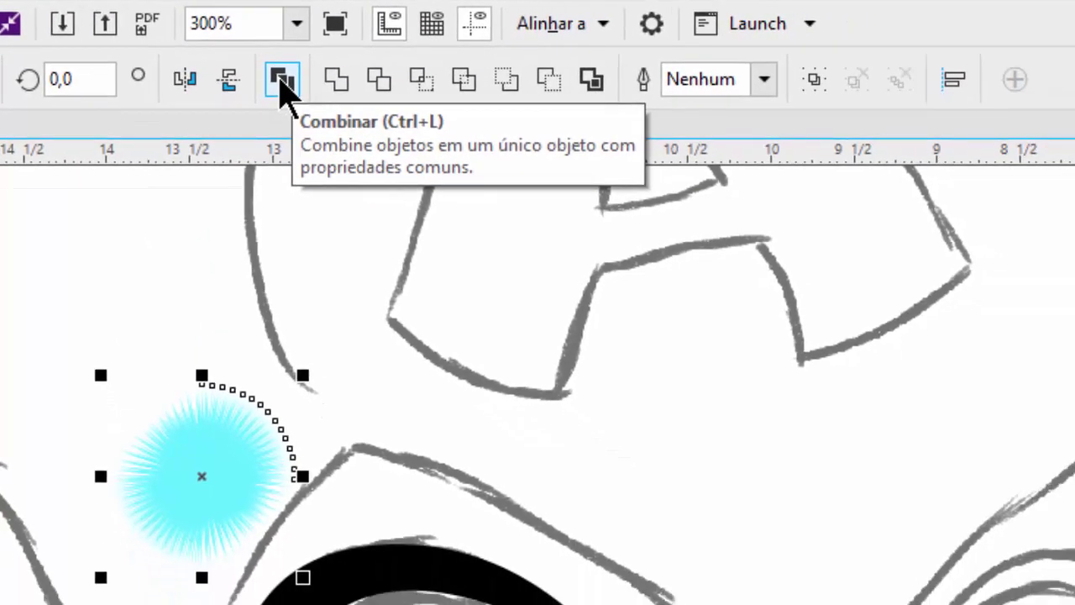
click(282, 82)
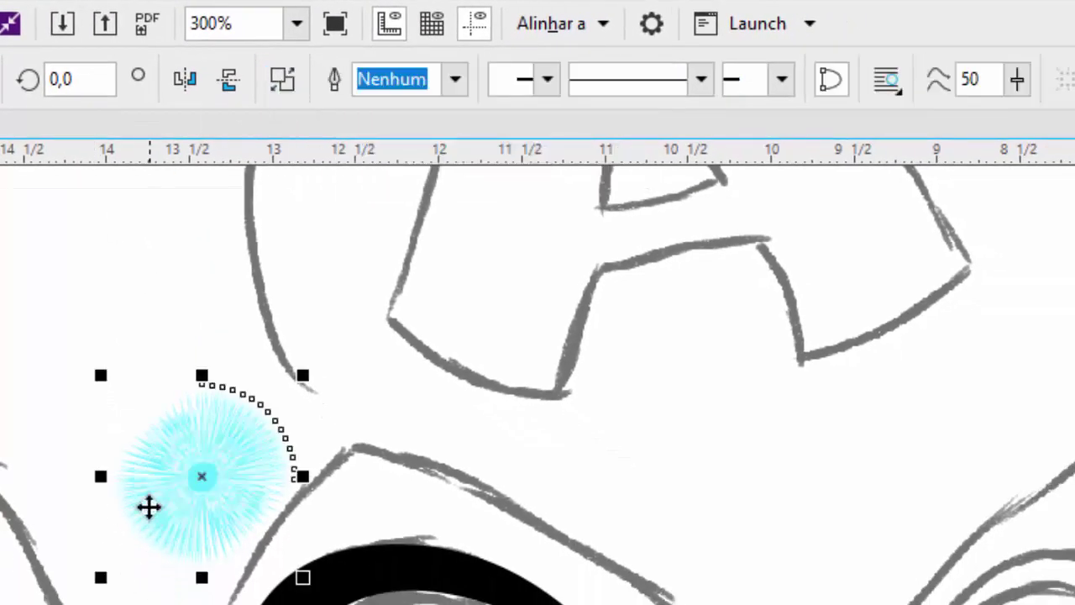
scroll(151, 496, up, 4)
scroll(351, 390, up, 4)
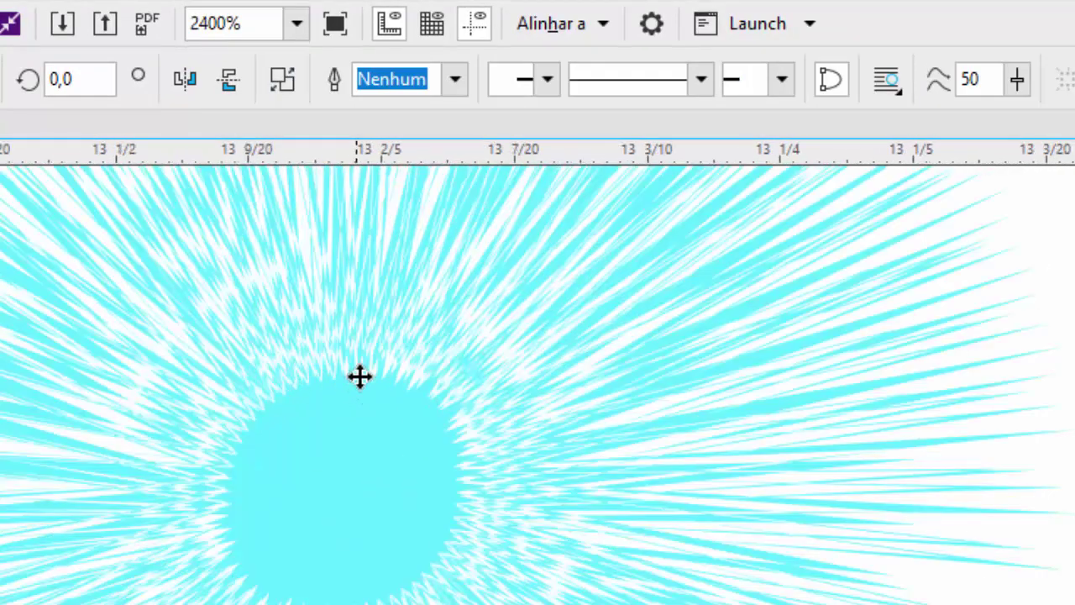
scroll(353, 375, down, 3)
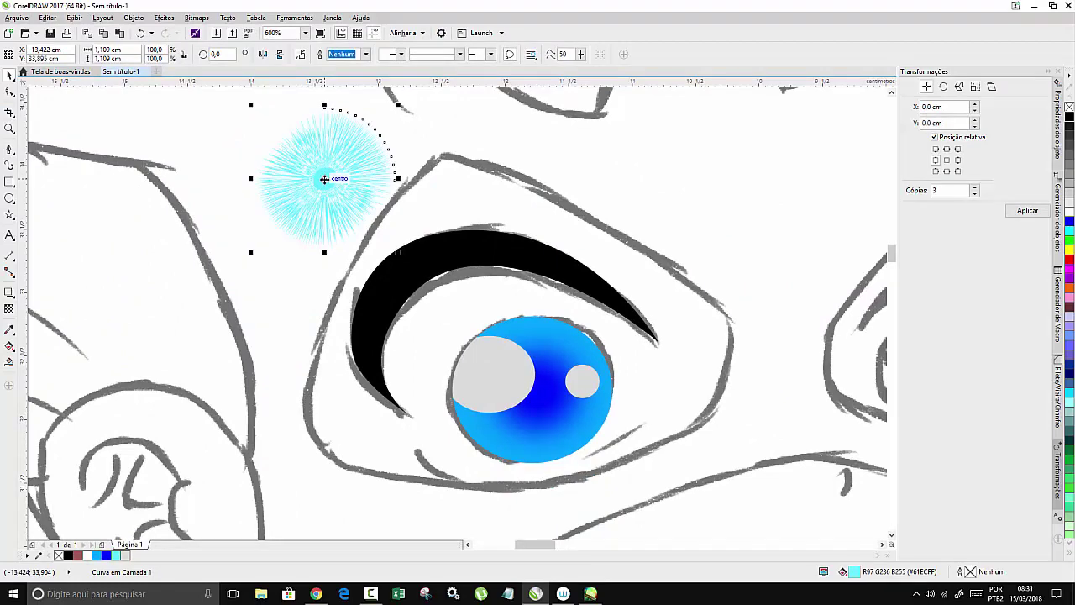
Move the cyan ray burst onto the centre of the blue iris and order it behind both grey highlights
drag(325, 179, 532, 387)
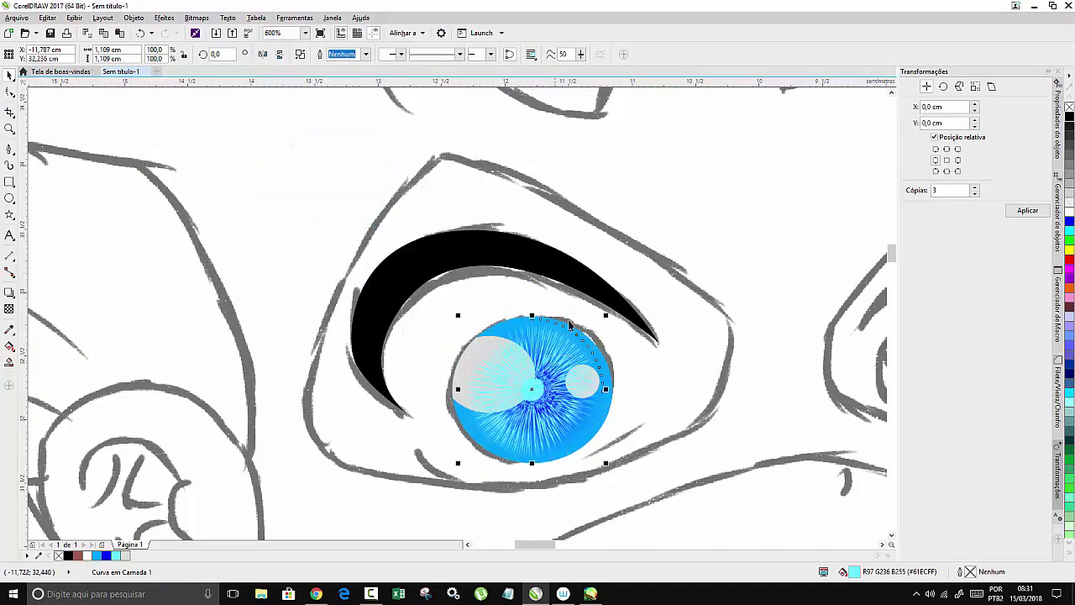
scroll(565, 412, up, 1)
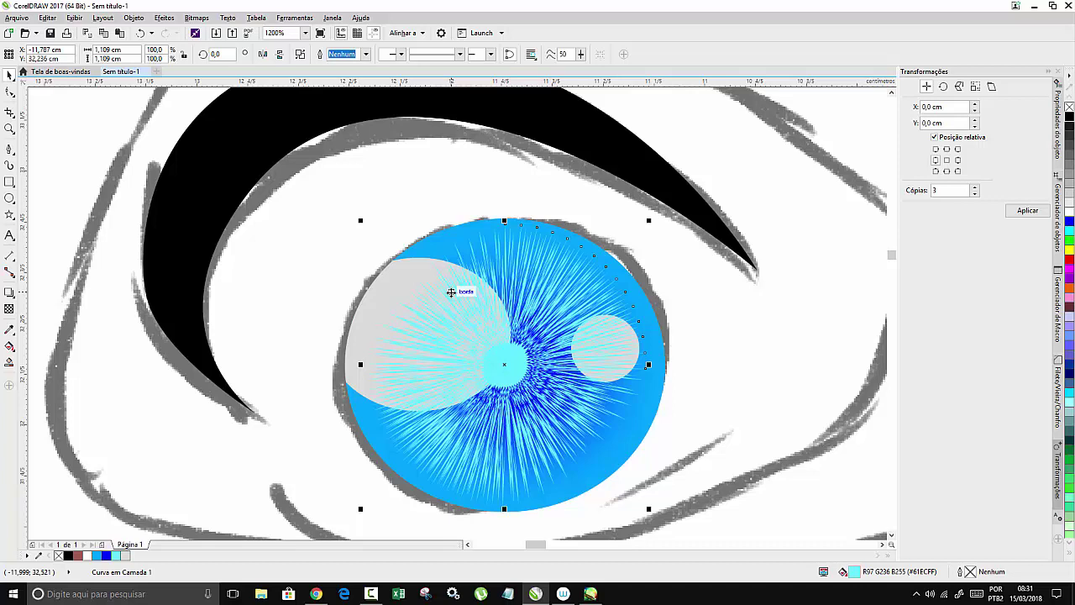
key(ctrl+Page_Down)
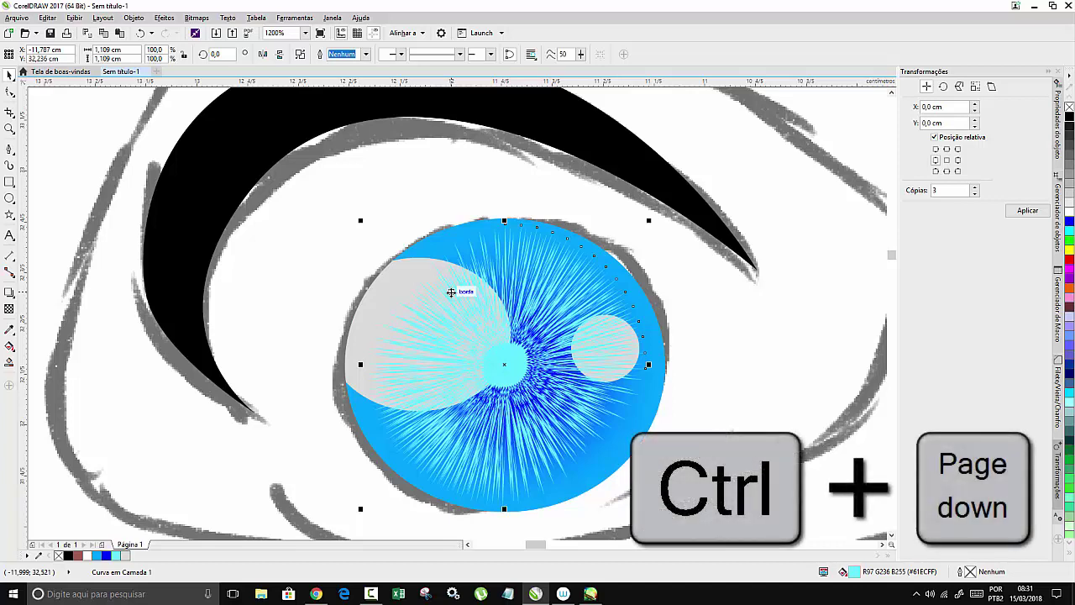
key(ctrl+Page_Down)
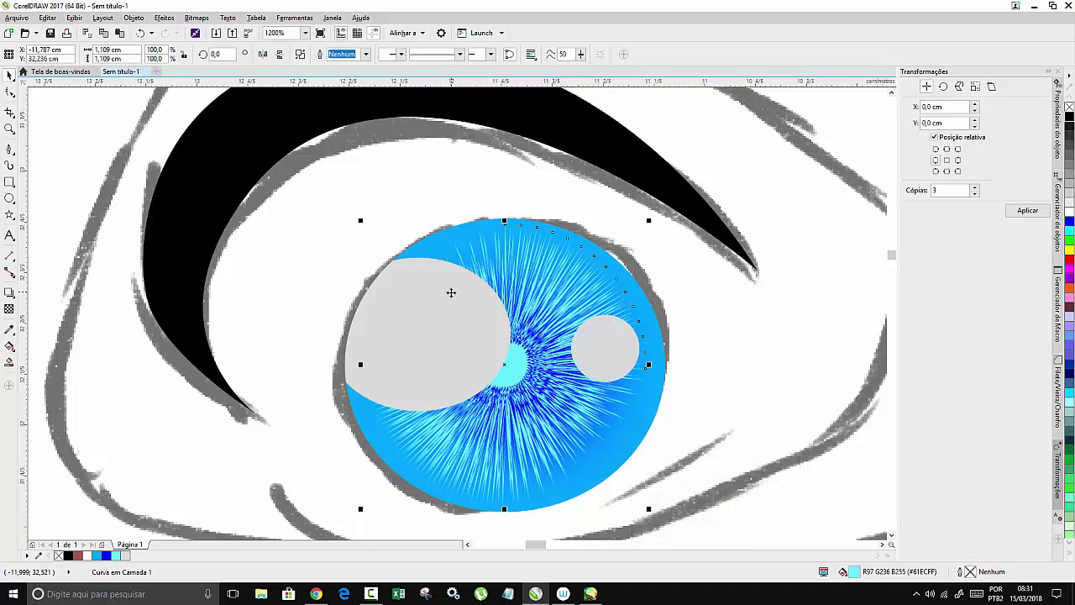
Apply a linear transparency to the ray burst, running from opaque near the iris's lower edge to 100% transparent near its upper edge
click(8, 310)
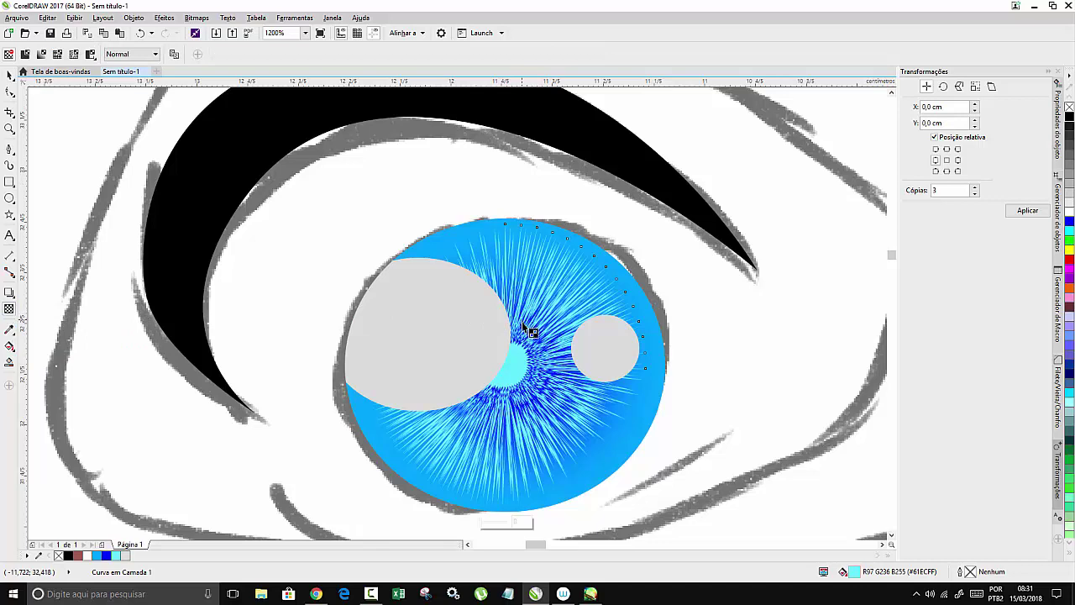
drag(518, 348, 526, 171)
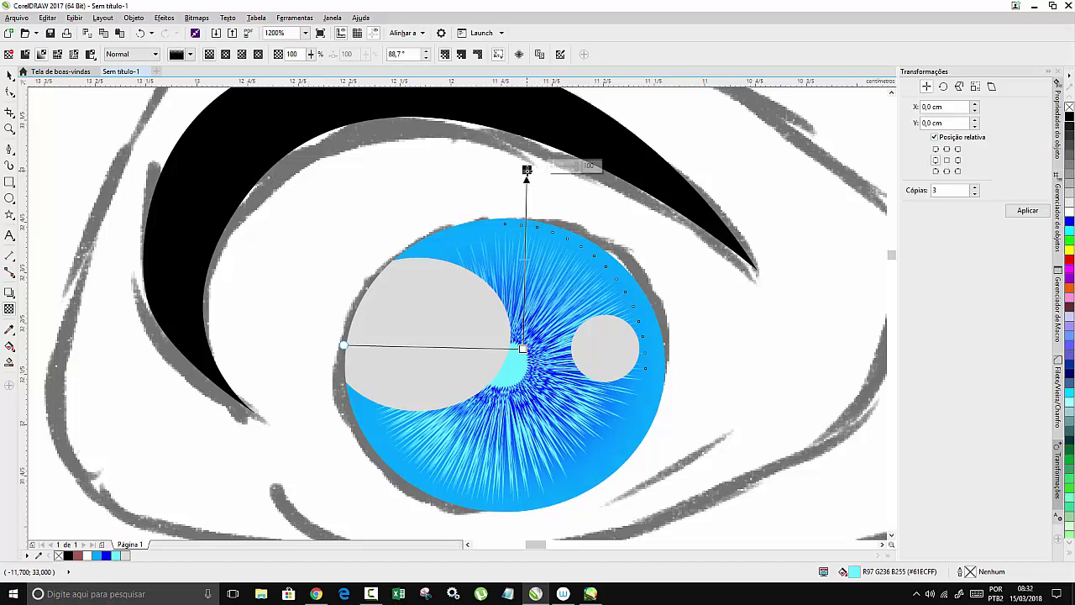
drag(527, 171, 526, 285)
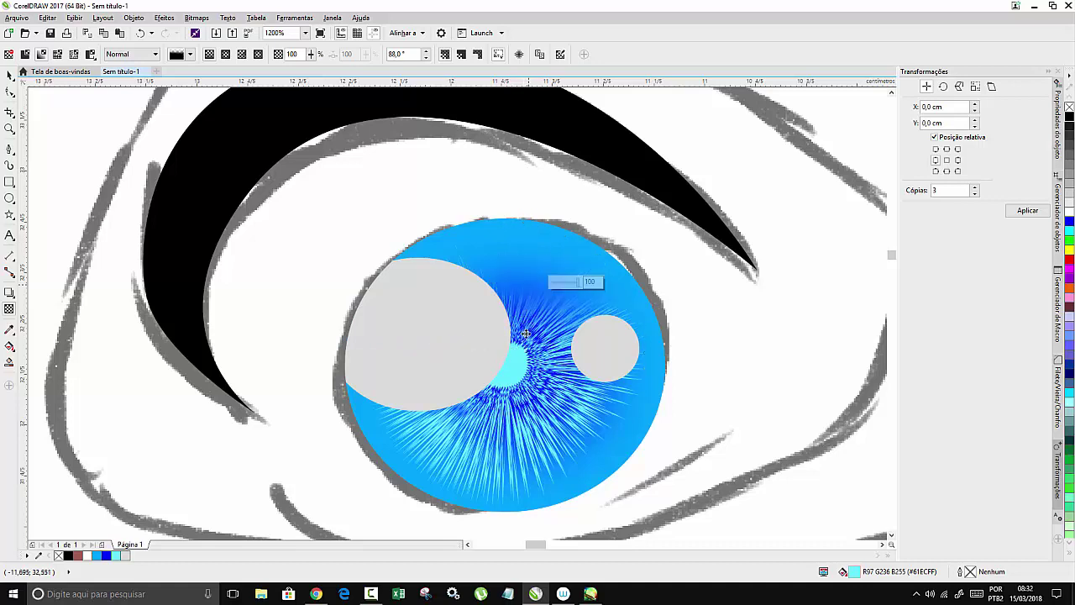
drag(525, 334, 528, 233)
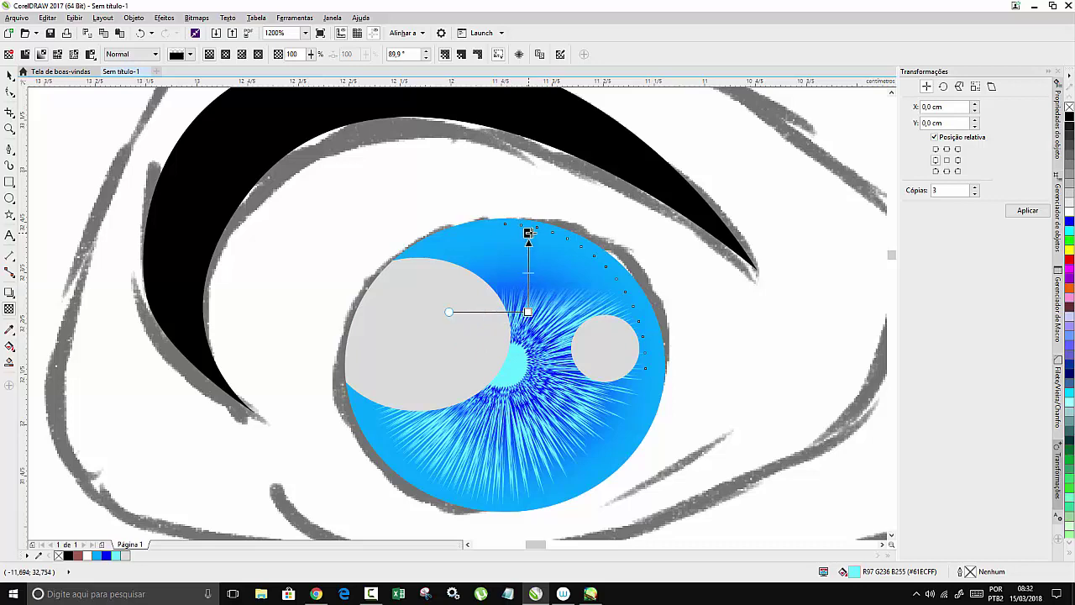
drag(528, 311, 529, 450)
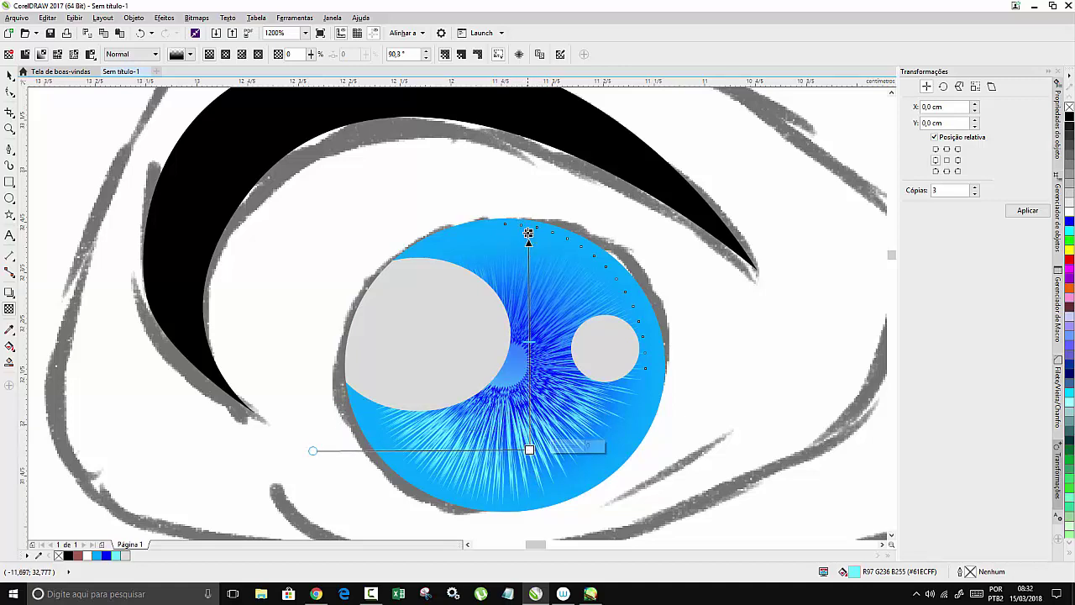
drag(528, 232, 527, 260)
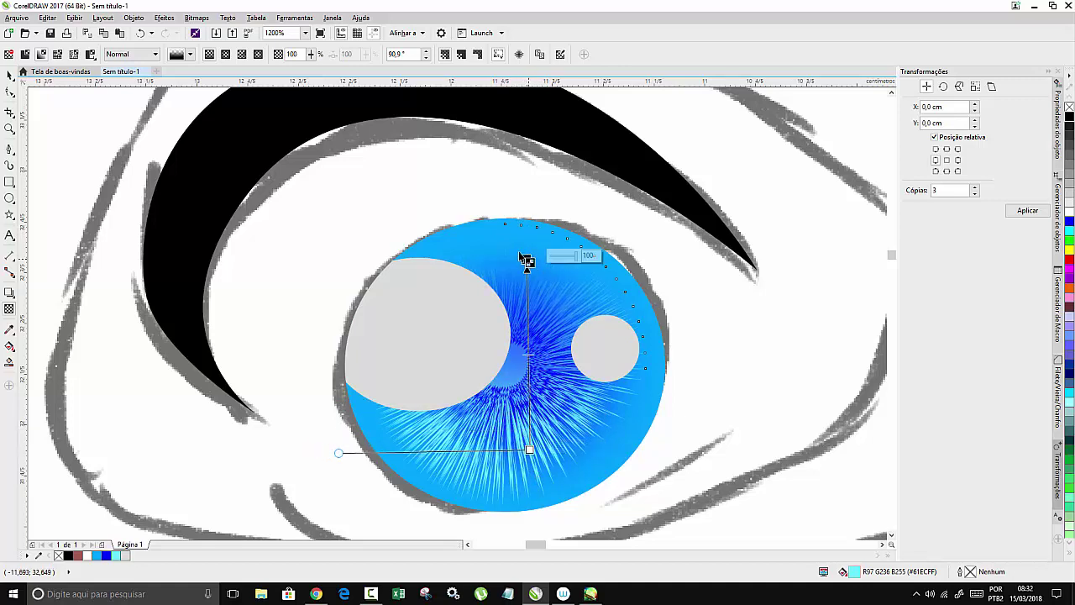
scroll(457, 241, down, 3)
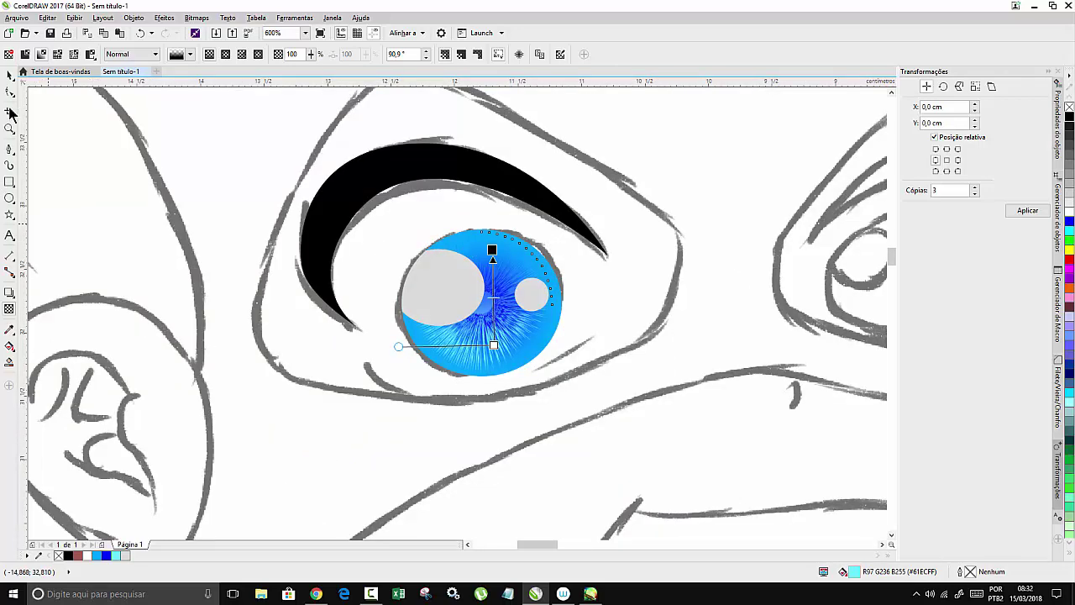
click(9, 76)
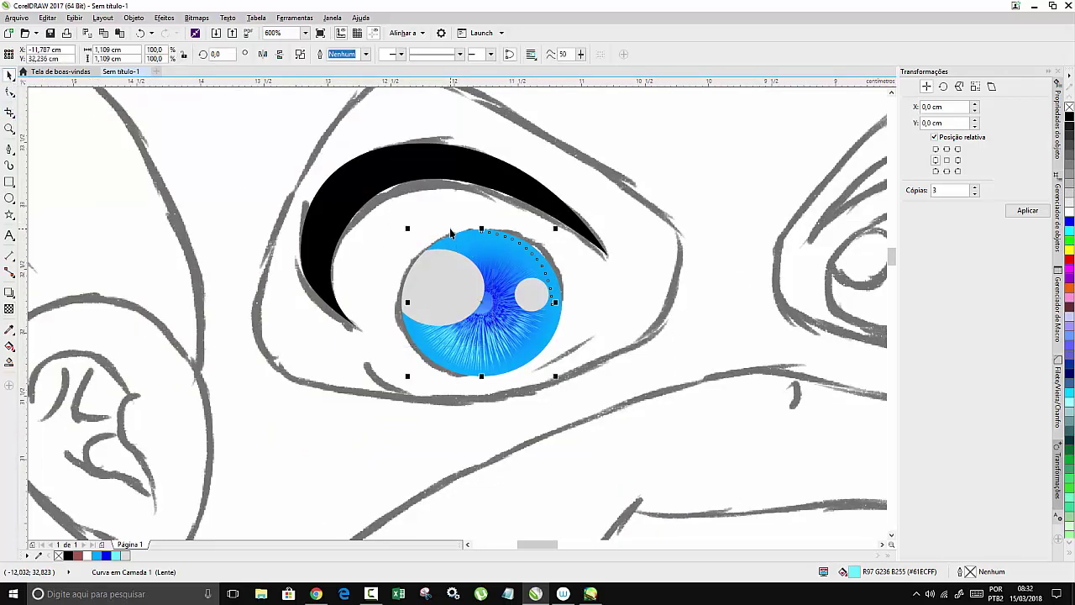
Select the five iris and highlight objects of the finished eye and place a copy over the other sketched eye
scroll(475, 243, down, 3)
scroll(474, 243, up, 2)
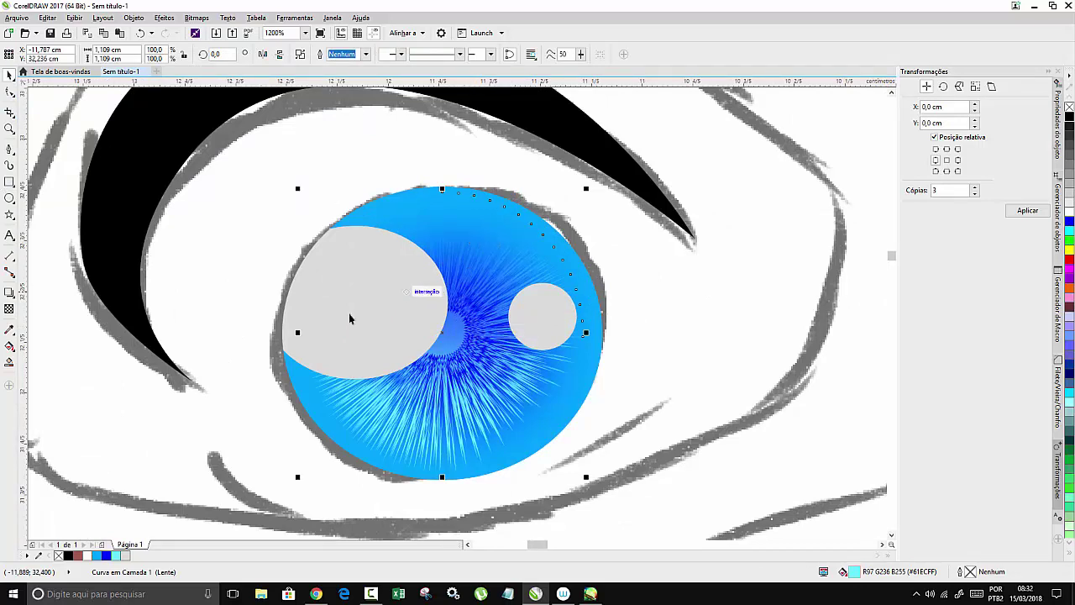
scroll(510, 211, down, 2)
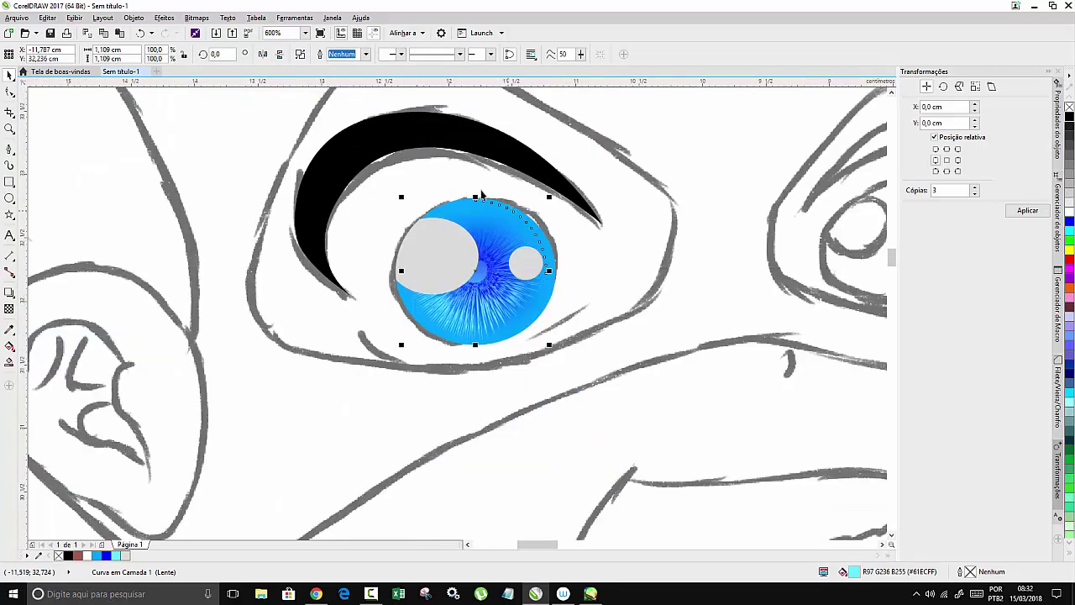
scroll(463, 186, down, 2)
scroll(507, 170, up, 1)
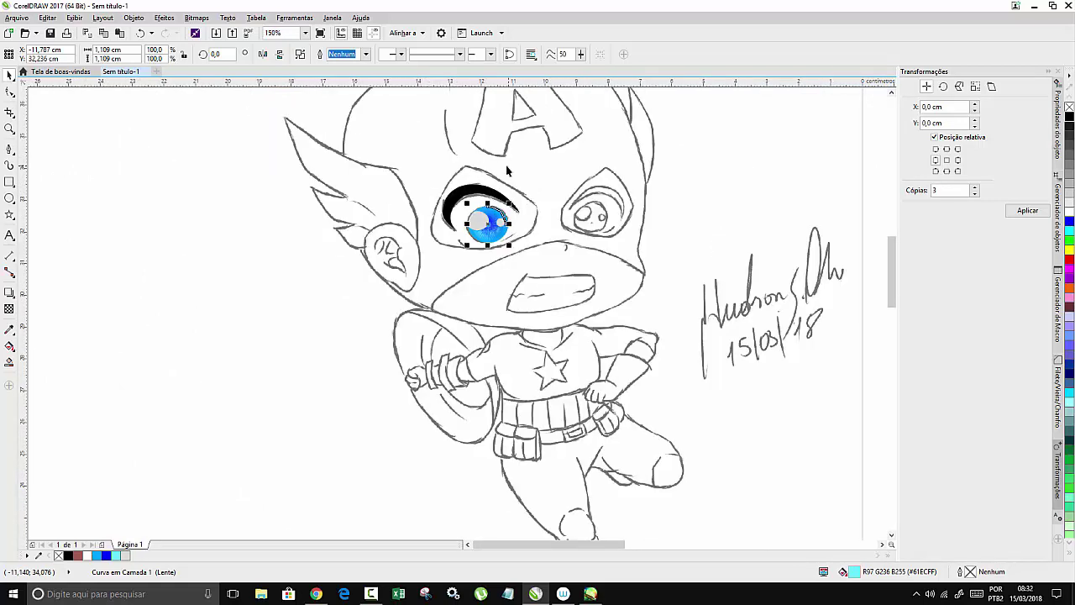
scroll(540, 222, up, 1)
drag(513, 310, 371, 185)
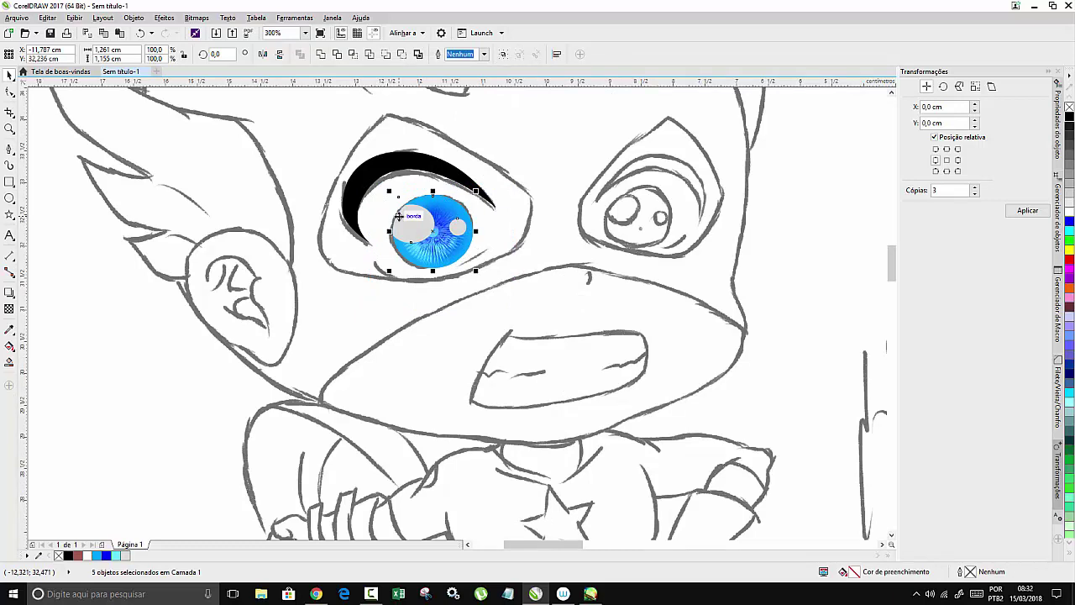
drag(454, 233, 646, 205)
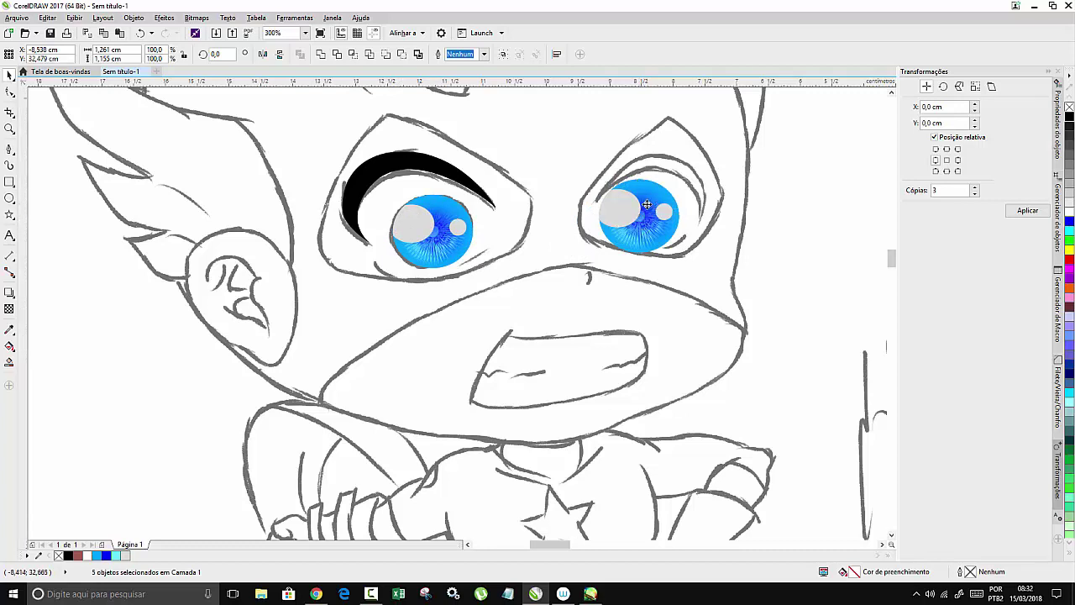
Scale the copied iris down to about 1.11 by 1.02 cm and position it to fit the right eye's sketched iris
scroll(646, 205, up, 2)
drag(714, 305, 693, 288)
drag(648, 241, 639, 237)
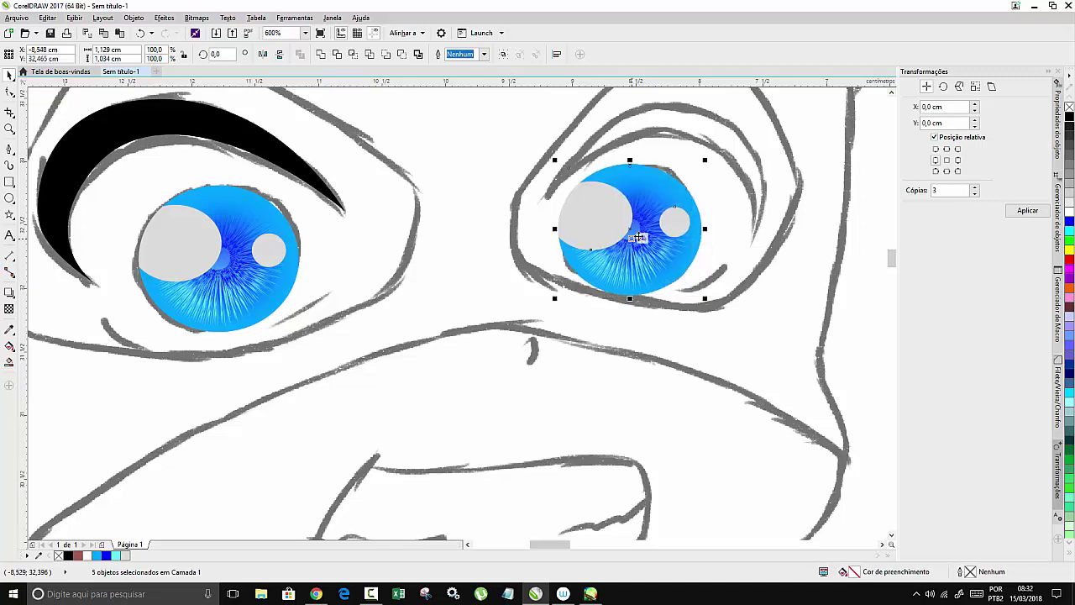
drag(706, 161, 708, 156)
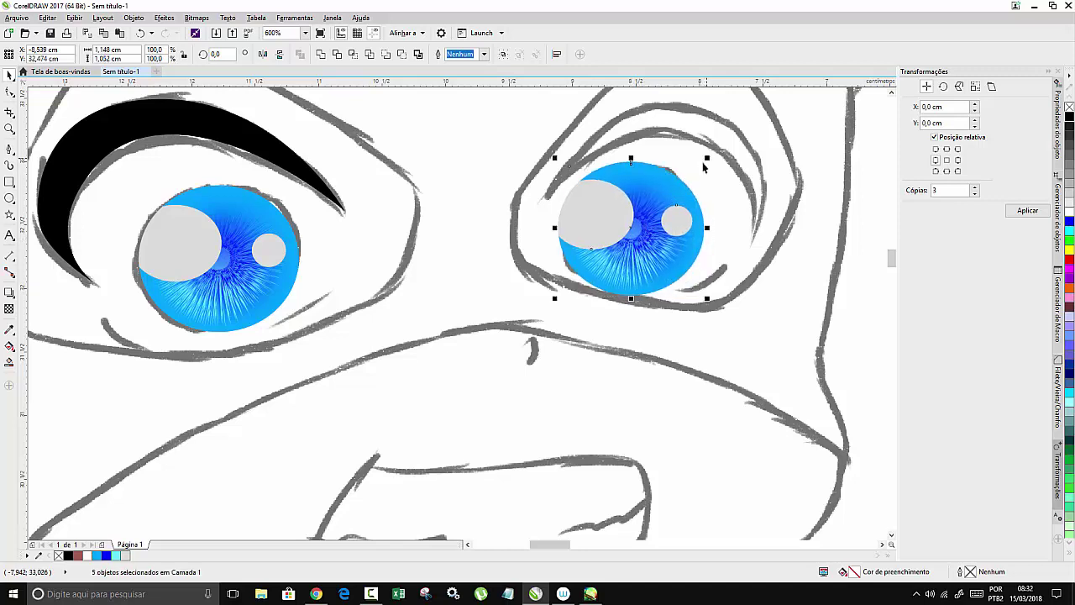
drag(557, 296, 561, 291)
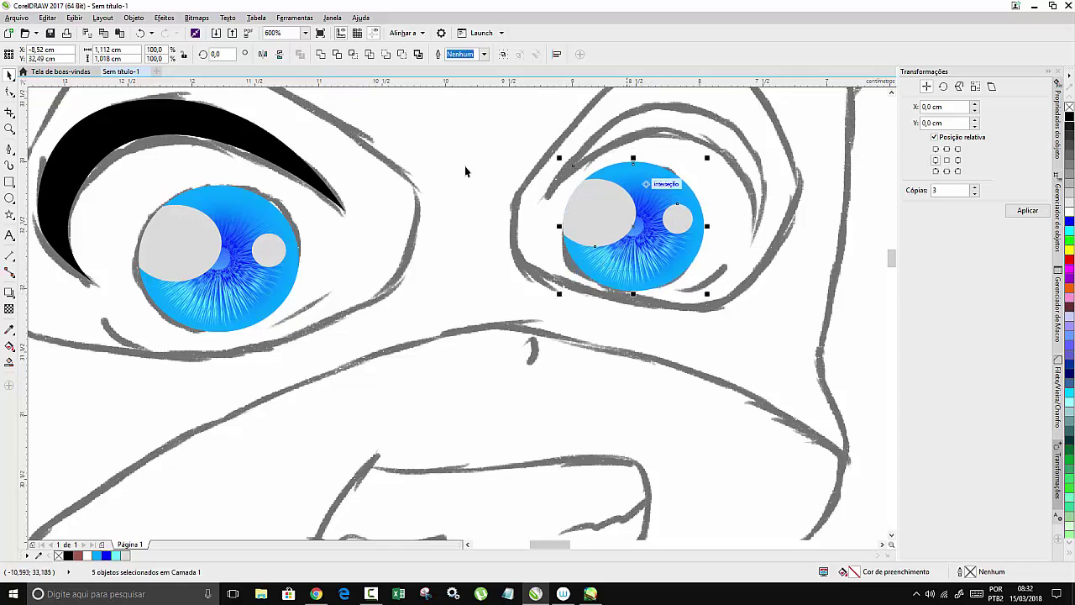
Trace the right eye's upper lash as a closed crescent with the Bézier-style pen, following the inner and outer sketch lines
click(9, 149)
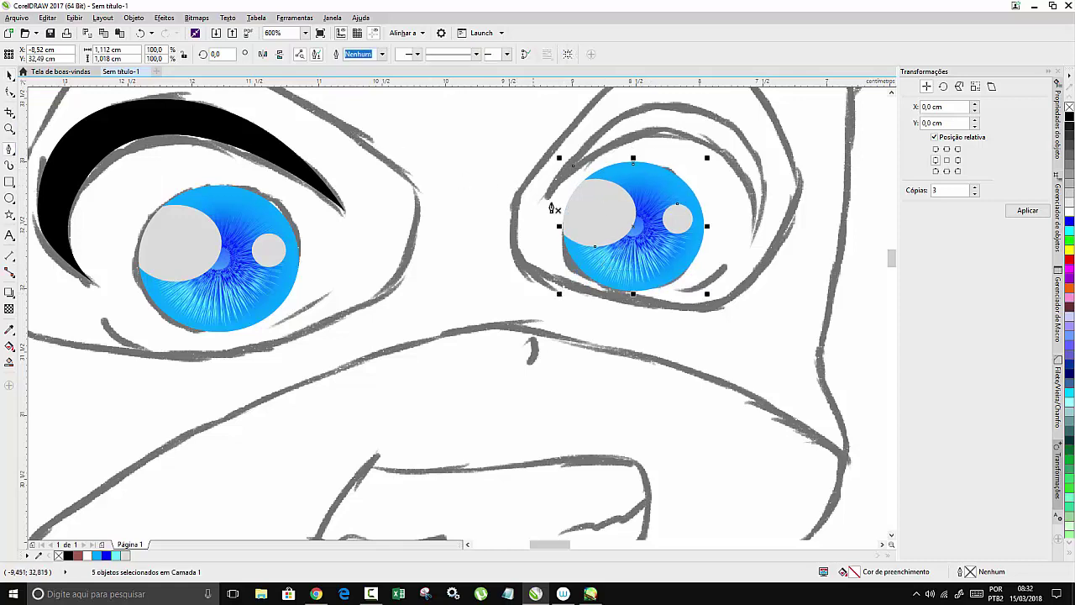
click(547, 200)
drag(682, 136, 750, 166)
click(752, 242)
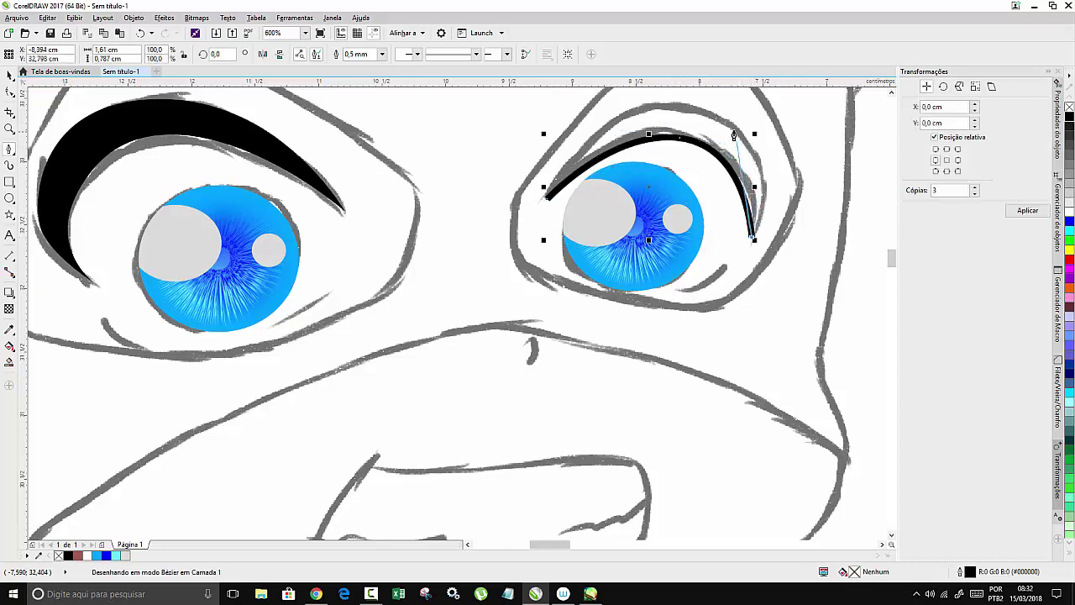
scroll(695, 141, up, 2)
drag(695, 141, 672, 120)
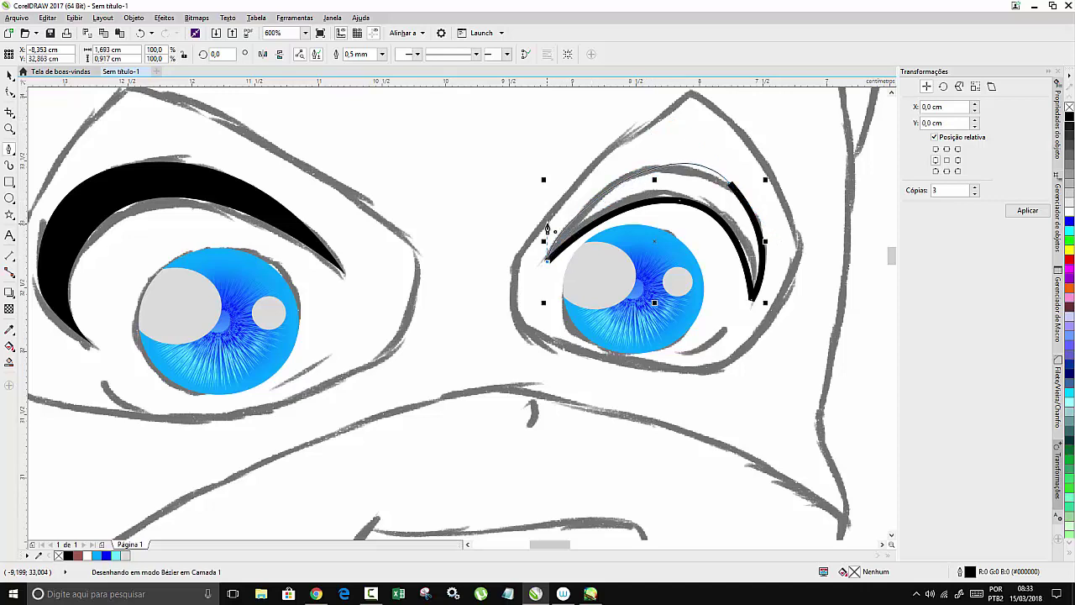
click(546, 262)
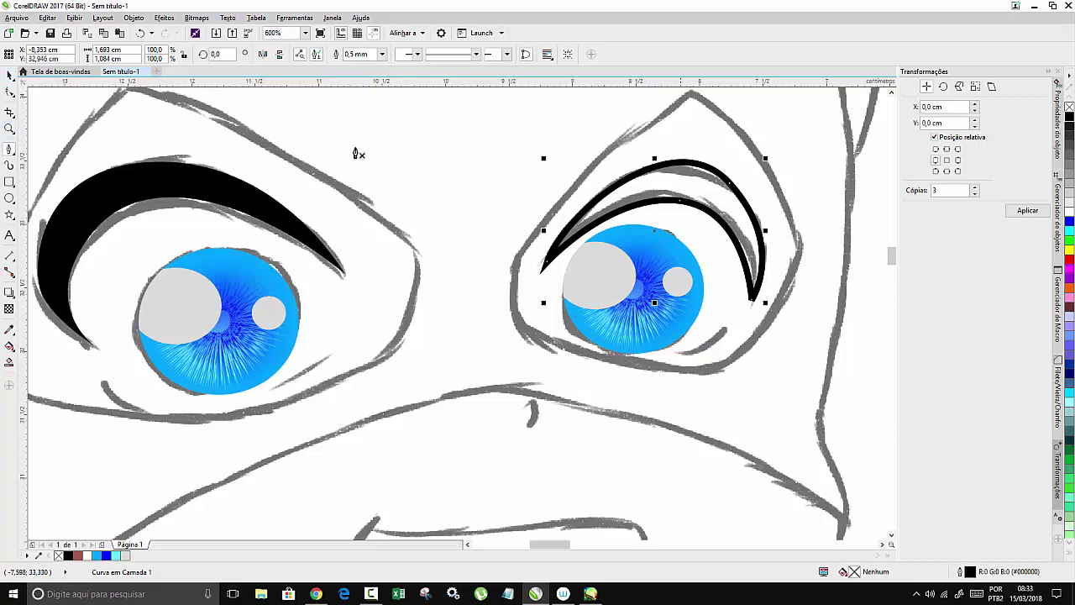
Reshape the outer curve of the right eye's upper lash at its upper node to follow the sketch line more closely
click(10, 92)
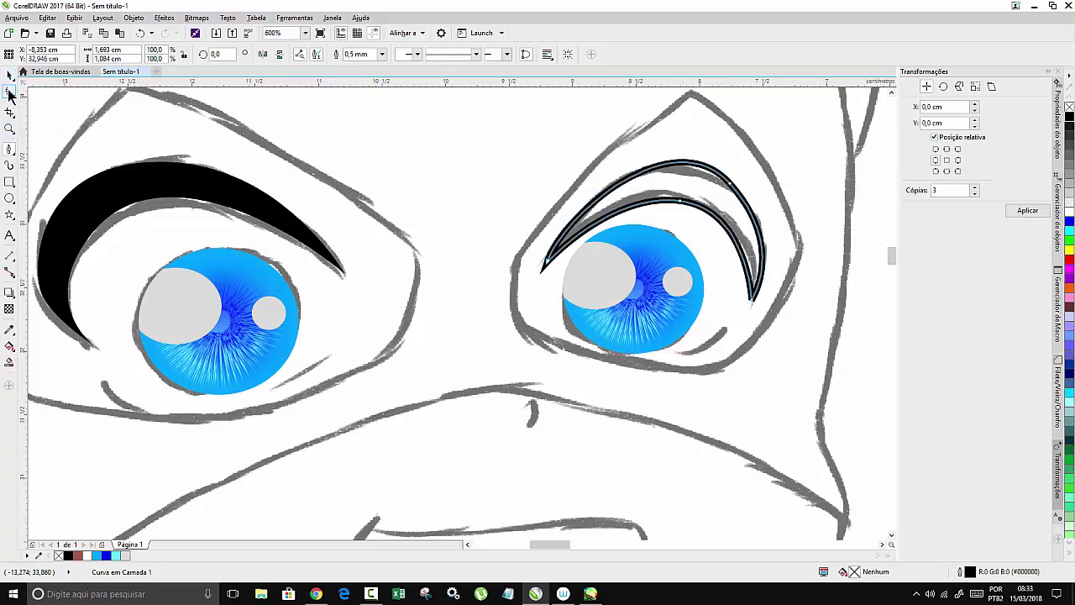
click(730, 185)
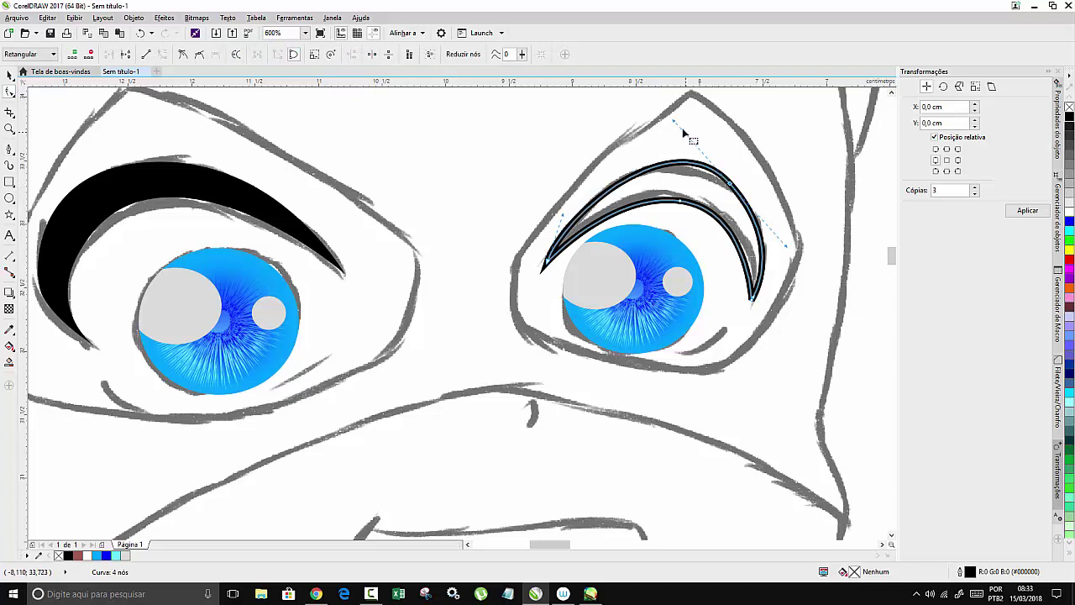
drag(673, 120, 668, 134)
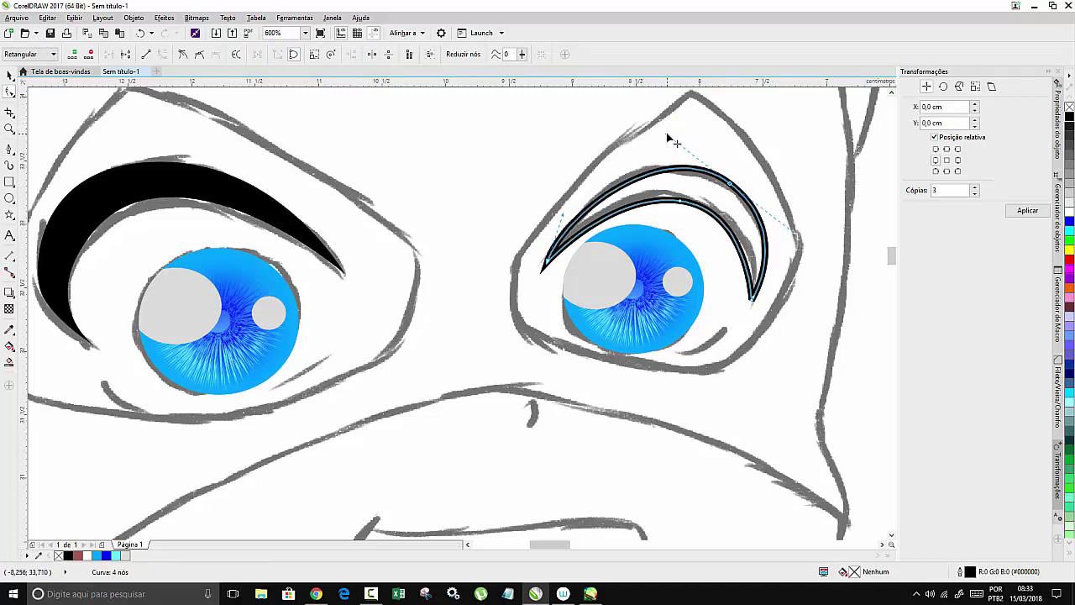
Fill the right eye's upper lash crescent with black and remove its outline
click(68, 556)
right_click(67, 556)
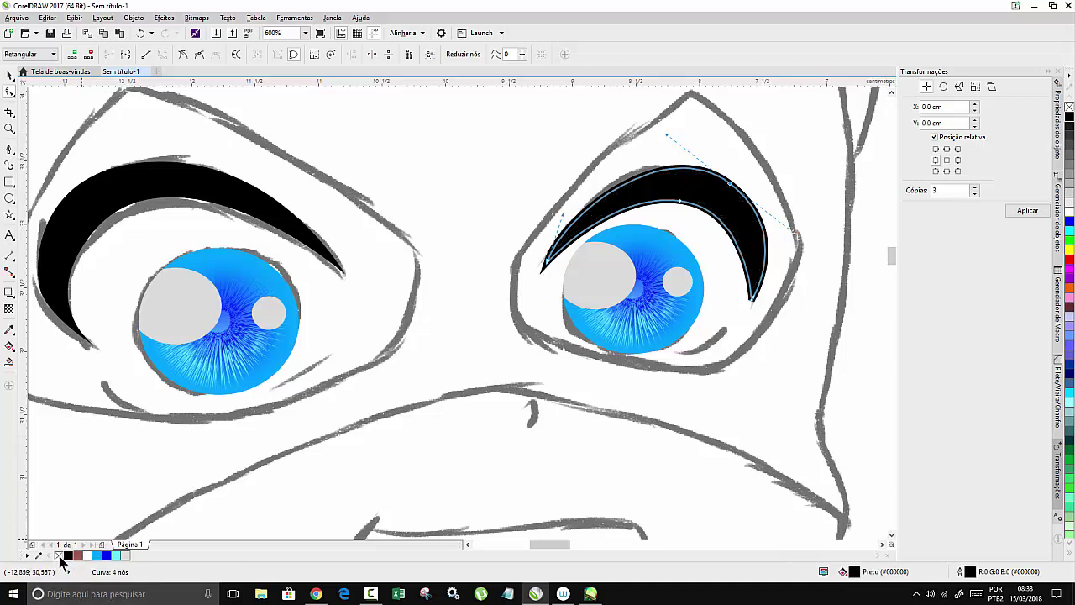
scroll(517, 315, down, 2)
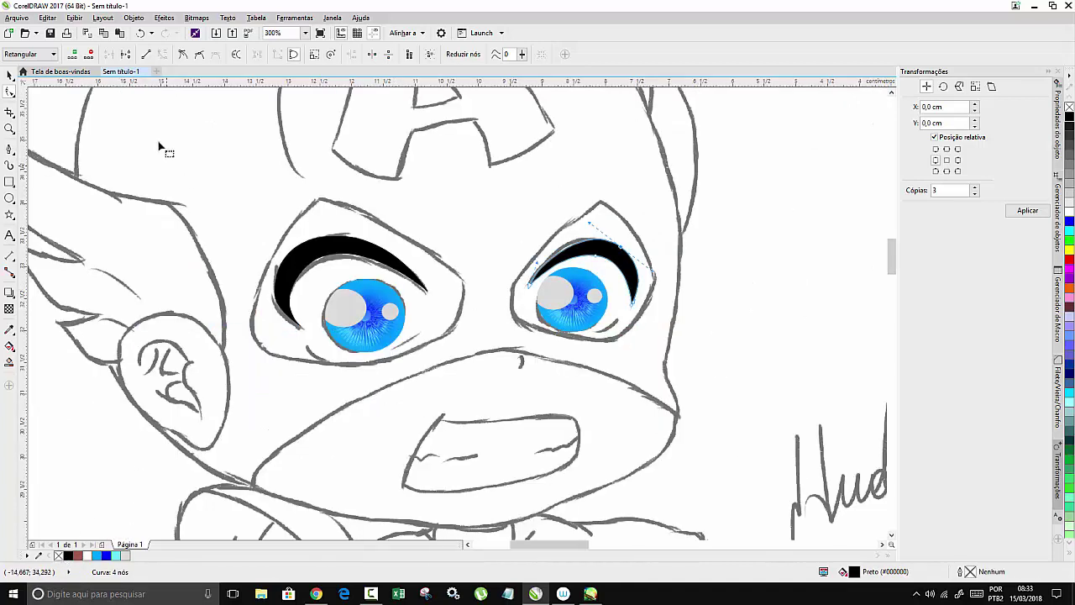
Select all twelve objects of both eyes and move them horizontally off the sketch to X 12.453 cm
click(9, 74)
scroll(468, 221, down, 3)
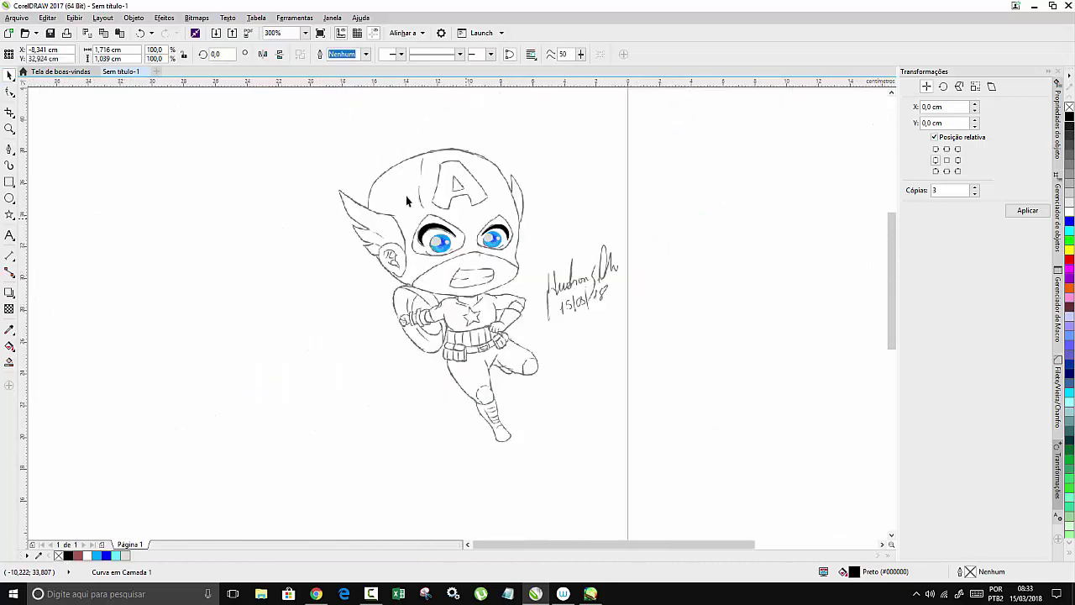
drag(384, 184, 585, 291)
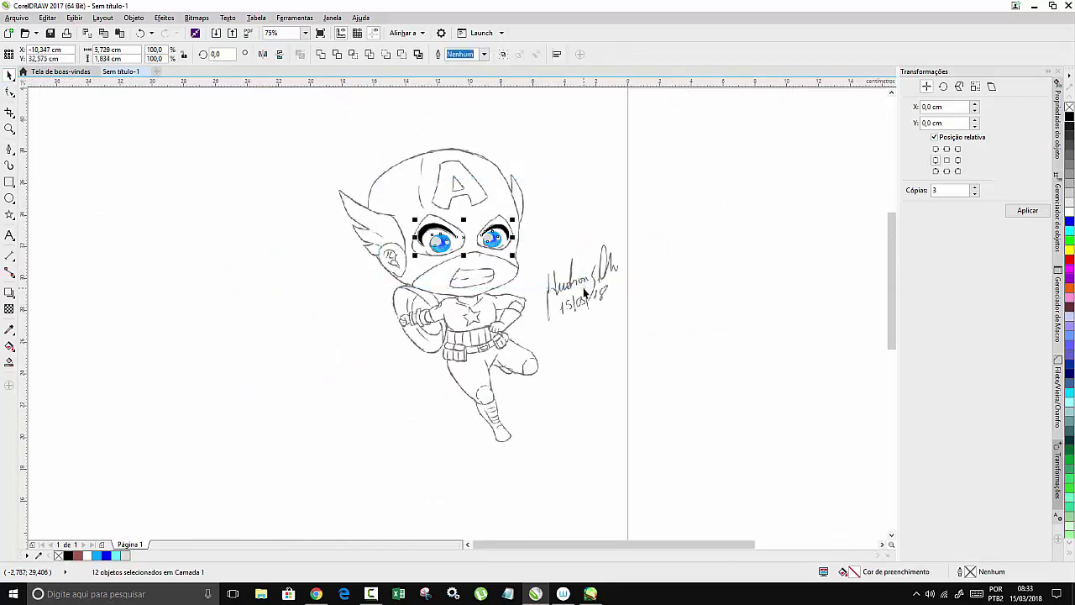
key(shift+Right)
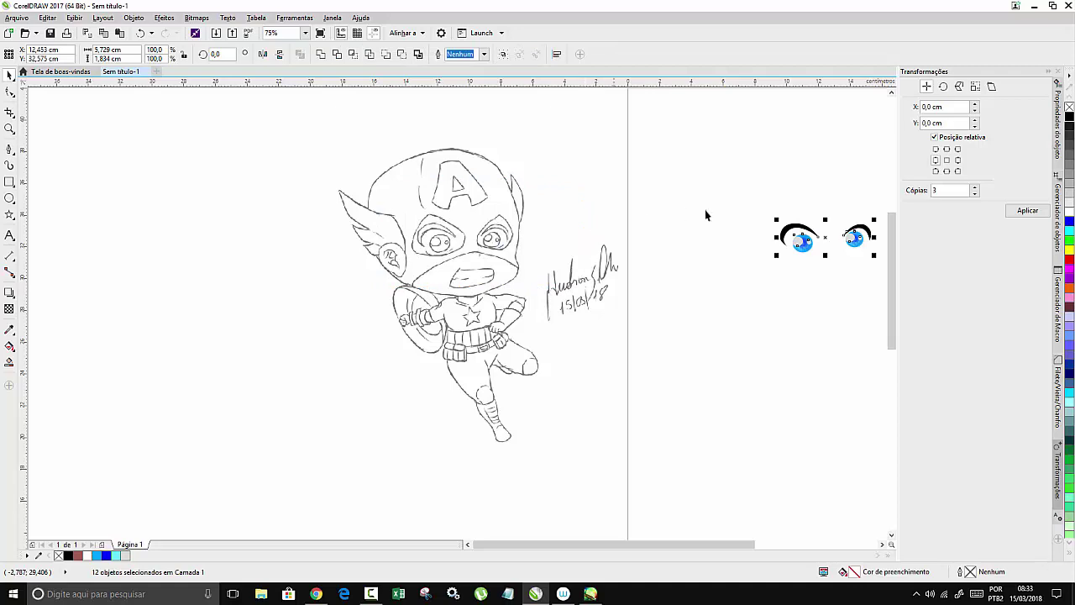
scroll(854, 238, up, 5)
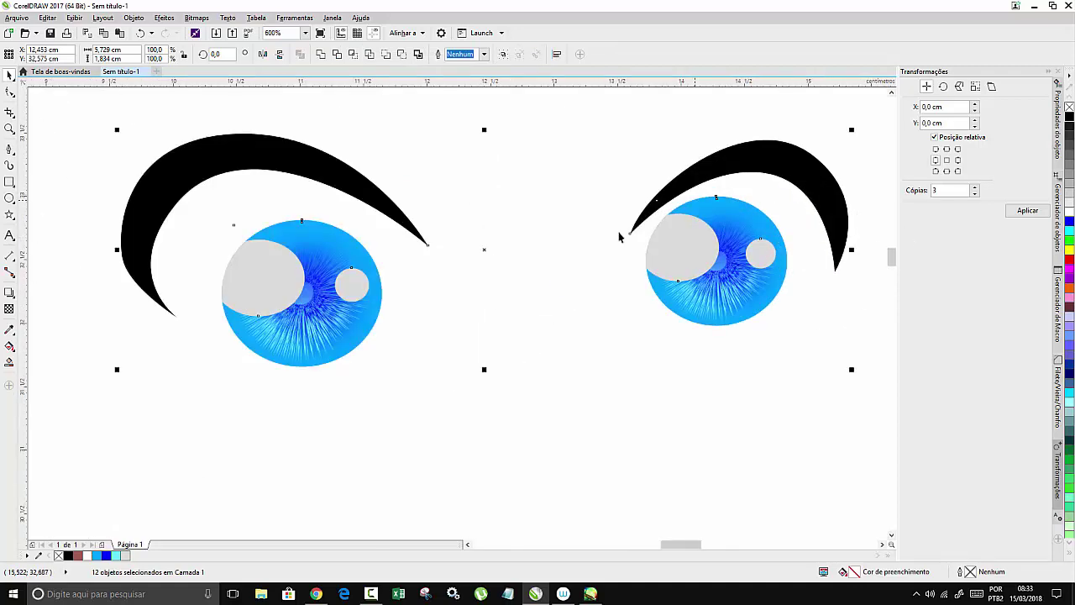
scroll(574, 231, down, 2)
scroll(605, 177, up, 4)
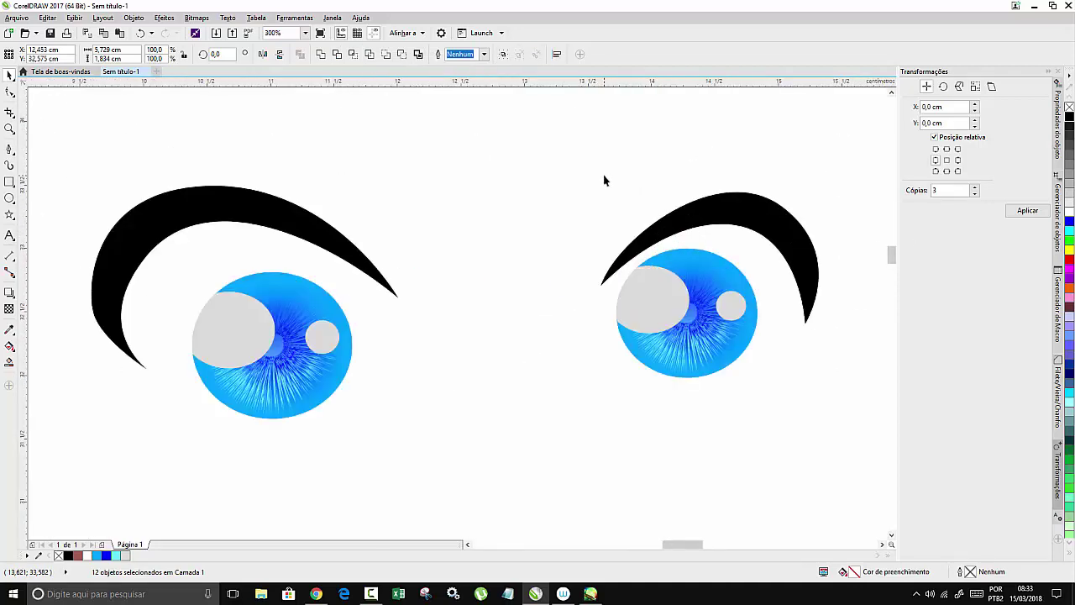
scroll(561, 184, down, 1)
scroll(540, 175, down, 2)
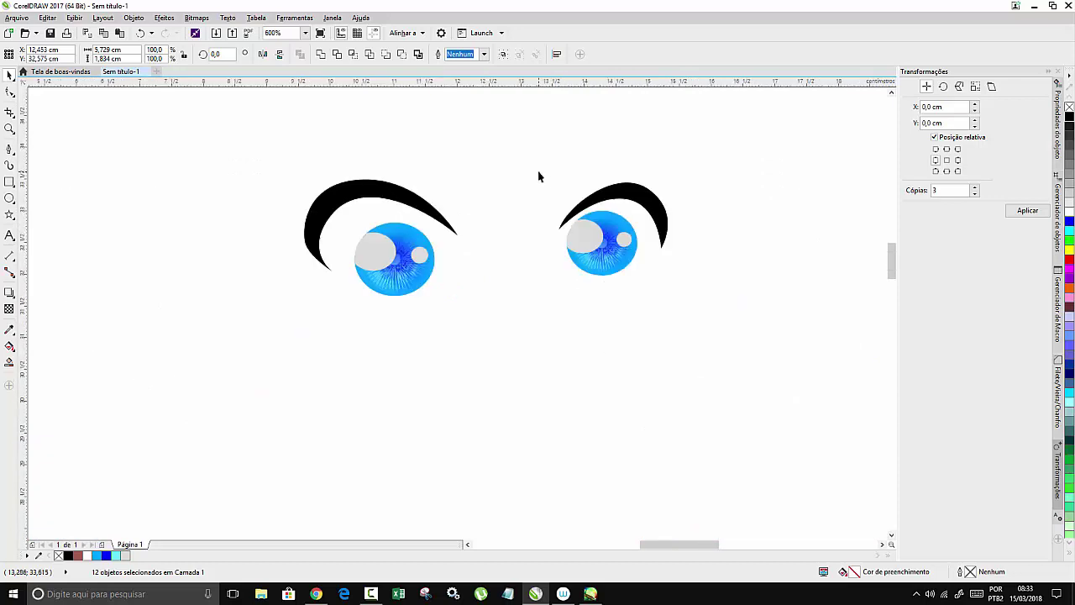
scroll(469, 169, up, 2)
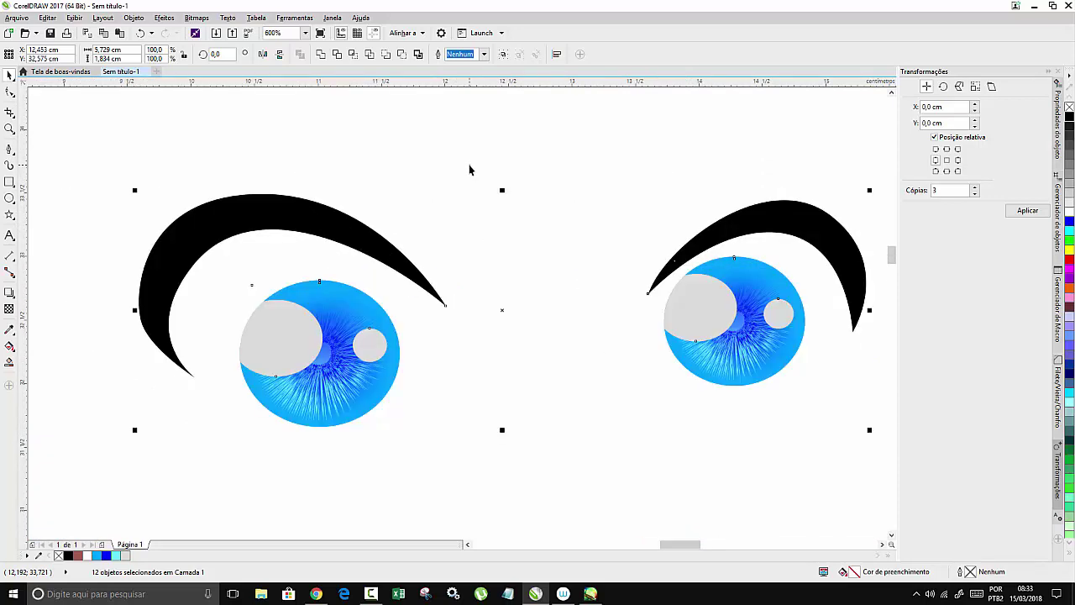